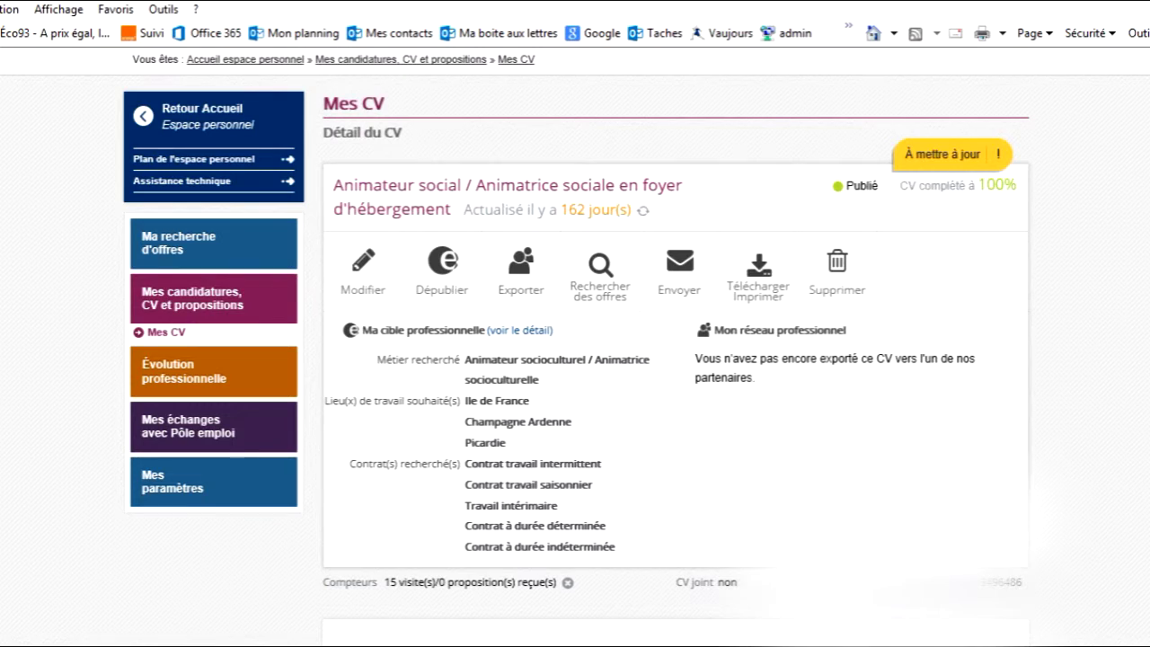
Examine the Animateur social CV's status, professional target, experience, training, languages and driving licence on its detail page
{"action": "scroll", "coordinate": [575, 346], "scroll_direction": "down", "scroll_amount": 1}
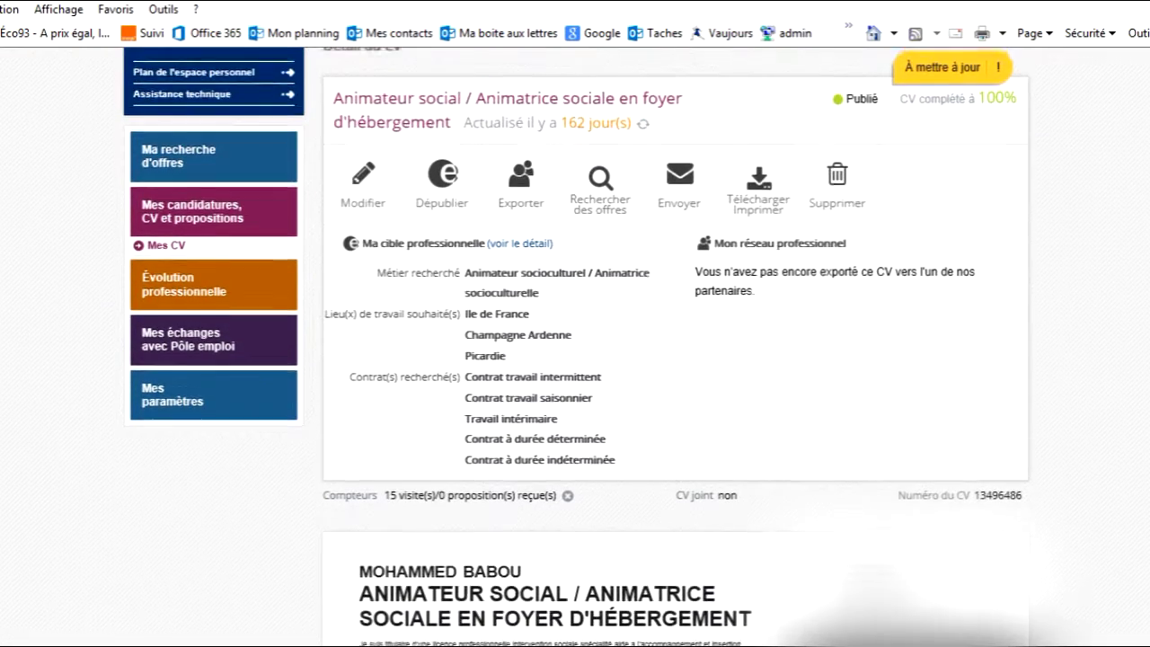
{"action": "scroll", "coordinate": [575, 347], "scroll_direction": "up", "scroll_amount": 1}
{"action": "scroll", "coordinate": [575, 347], "scroll_direction": "down", "scroll_amount": 1}
{"action": "triple_click", "coordinate": [943, 177]}
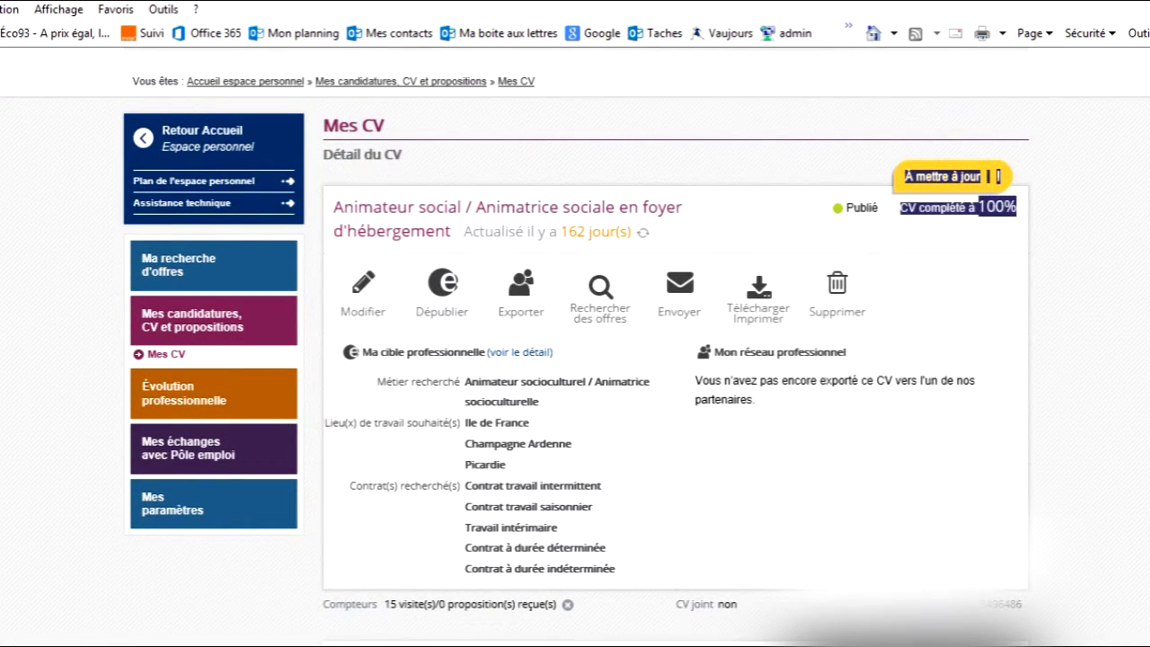
{"action": "scroll", "coordinate": [574, 346], "scroll_direction": "down", "scroll_amount": 1}
{"action": "scroll", "coordinate": [575, 347], "scroll_direction": "down", "scroll_amount": 3}
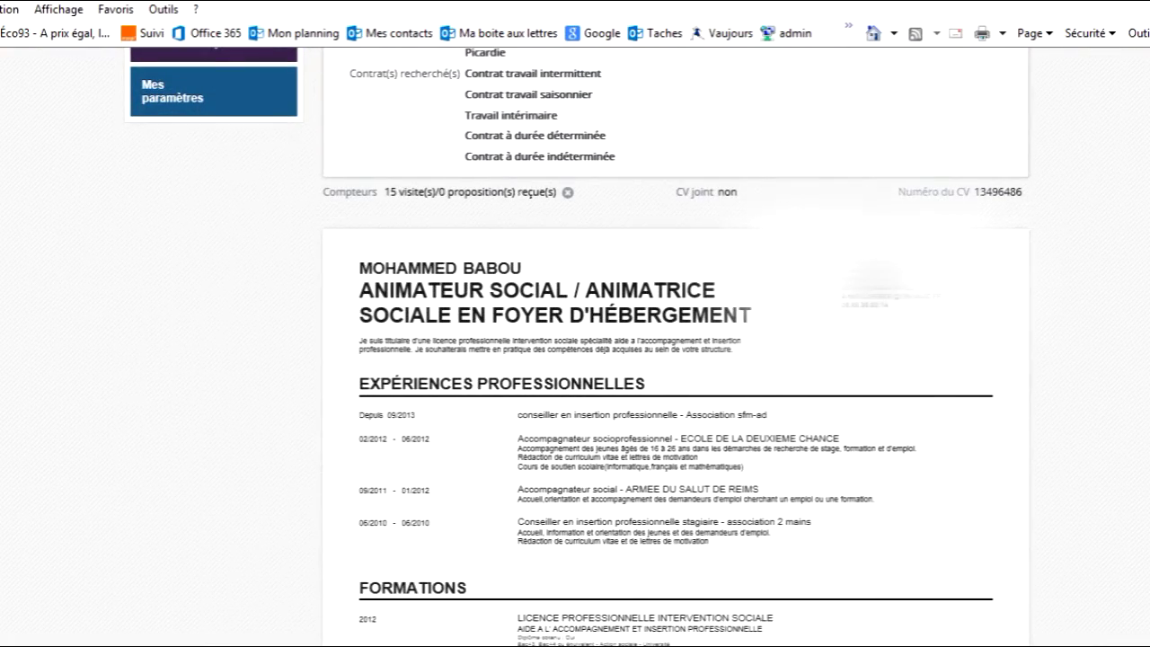
{"action": "scroll", "coordinate": [574, 347], "scroll_direction": "down", "scroll_amount": 1}
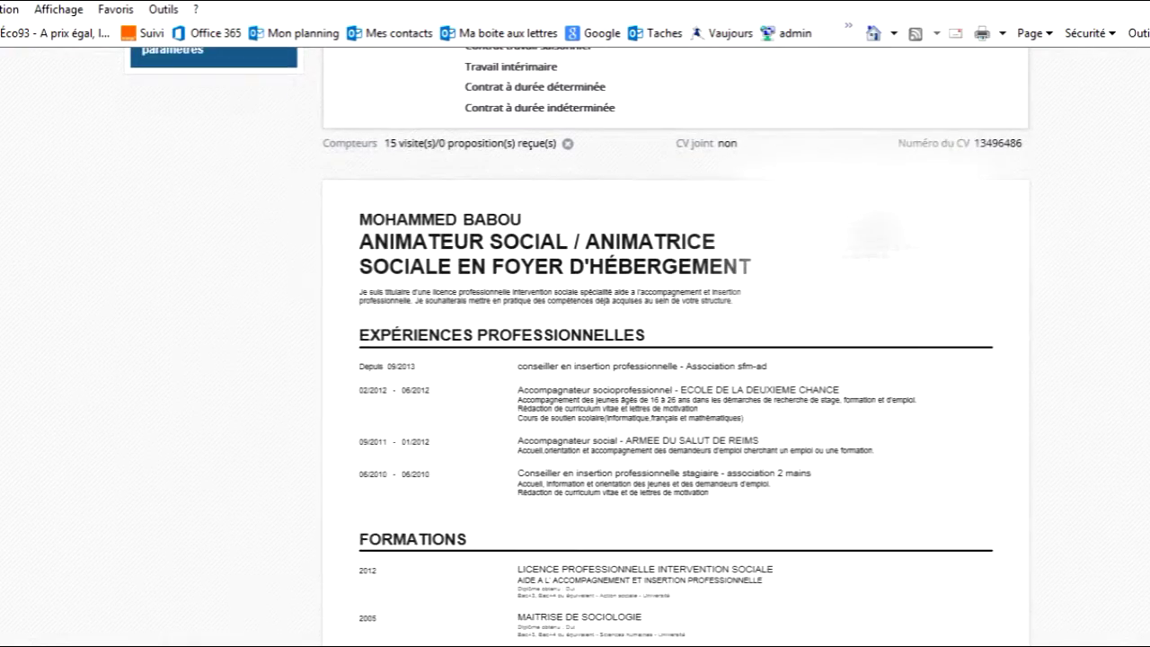
{"action": "scroll", "coordinate": [575, 346], "scroll_direction": "down", "scroll_amount": 3}
{"action": "scroll", "coordinate": [673, 347], "scroll_direction": "down", "scroll_amount": 3}
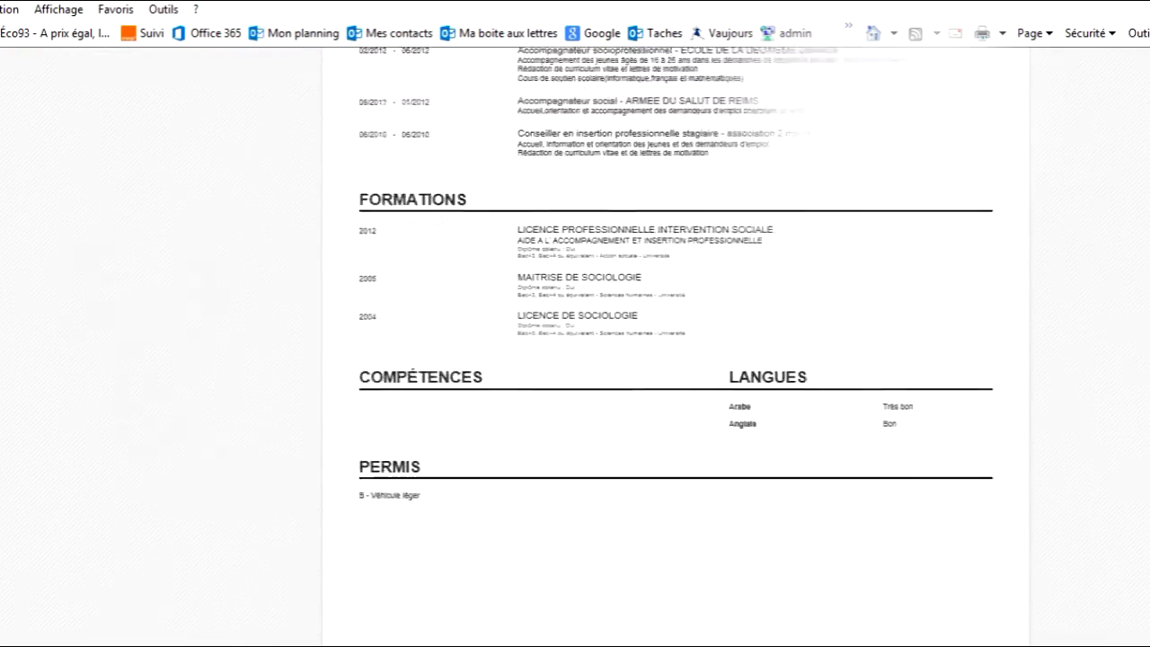
{"action": "scroll", "coordinate": [673, 346], "scroll_direction": "up", "scroll_amount": 5}
{"action": "scroll", "coordinate": [575, 347], "scroll_direction": "up", "scroll_amount": 7}
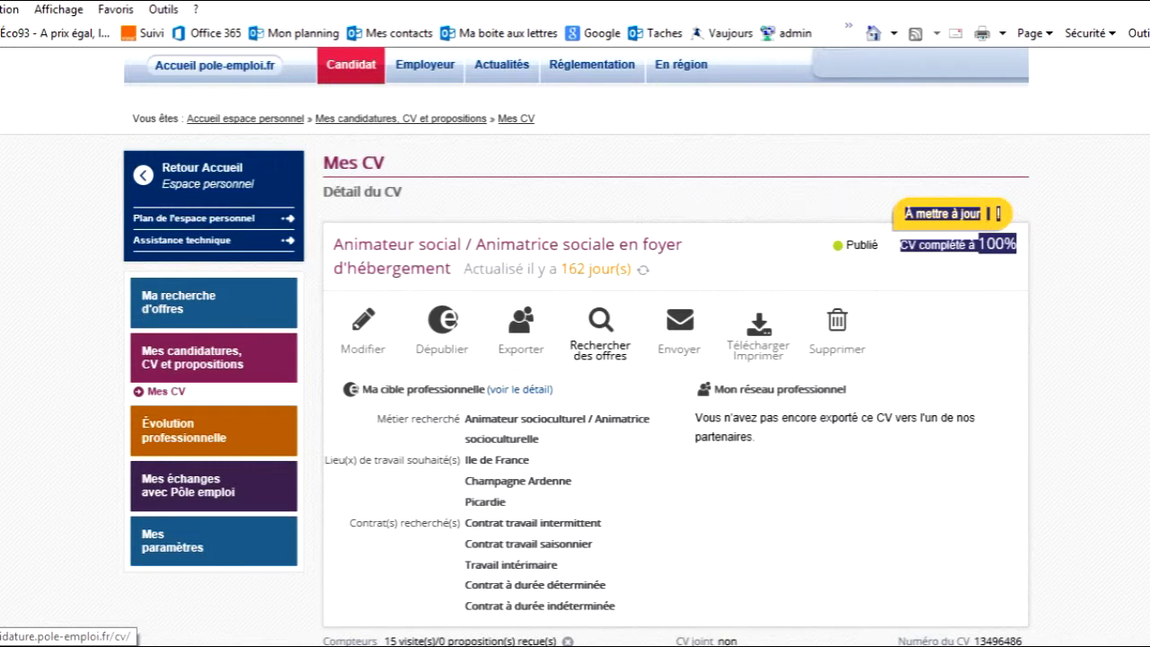
Open the job-offer search based on the Animateur social CV and review its prefilled job, workplace, contract and experience criteria
{"action": "left_click", "coordinate": [600, 334]}
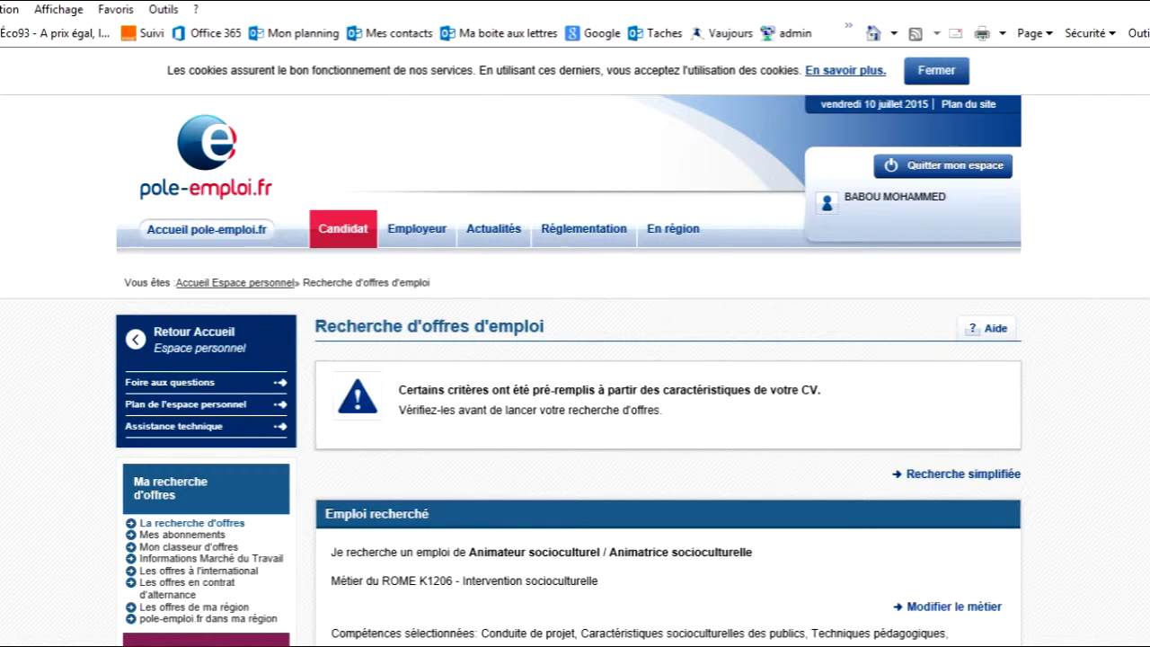
{"action": "scroll", "coordinate": [575, 347], "scroll_direction": "down", "scroll_amount": 5}
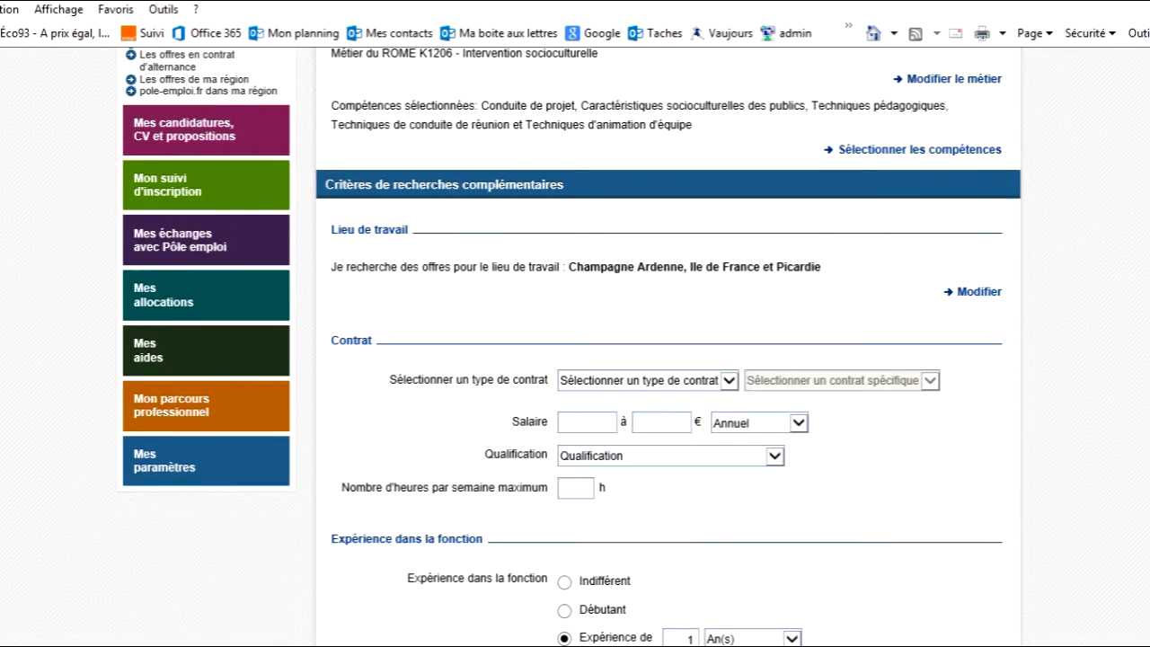
{"action": "scroll", "coordinate": [575, 347], "scroll_direction": "up", "scroll_amount": 2}
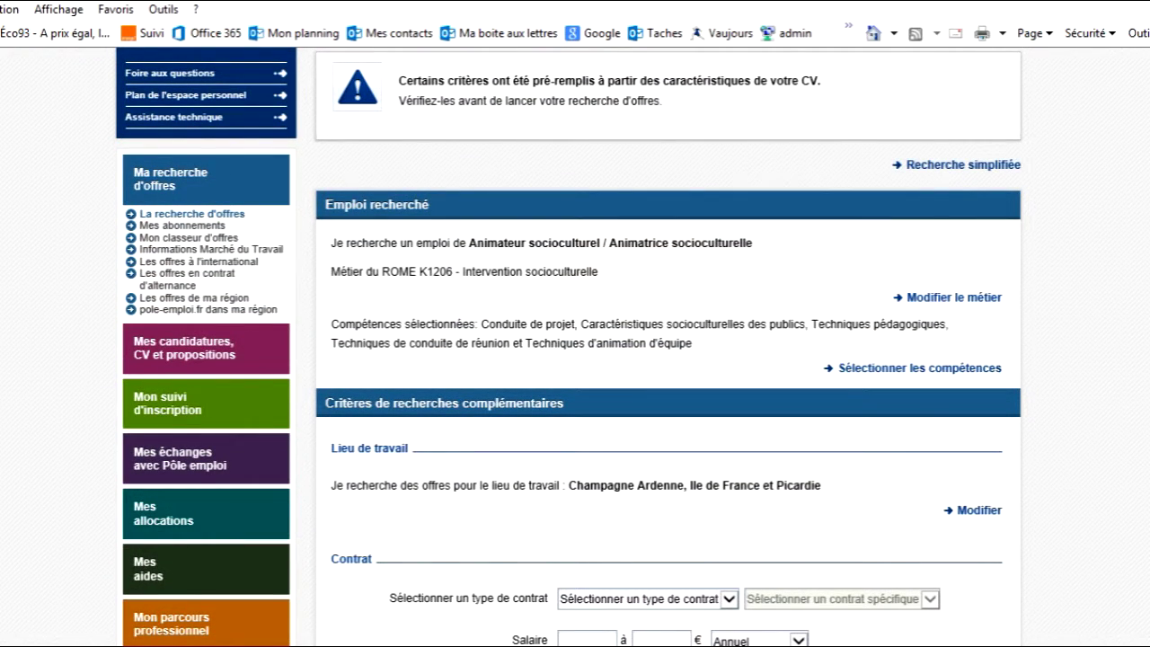
{"action": "scroll", "coordinate": [575, 347], "scroll_direction": "down", "scroll_amount": 1}
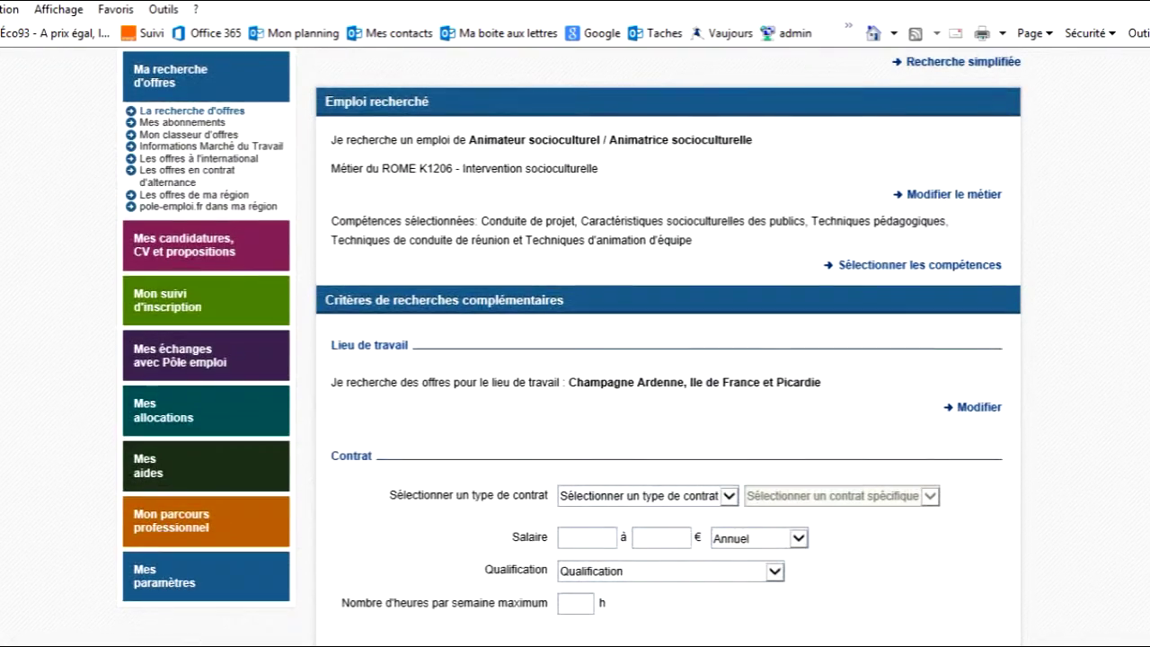
{"action": "scroll", "coordinate": [575, 347], "scroll_direction": "down", "scroll_amount": 4}
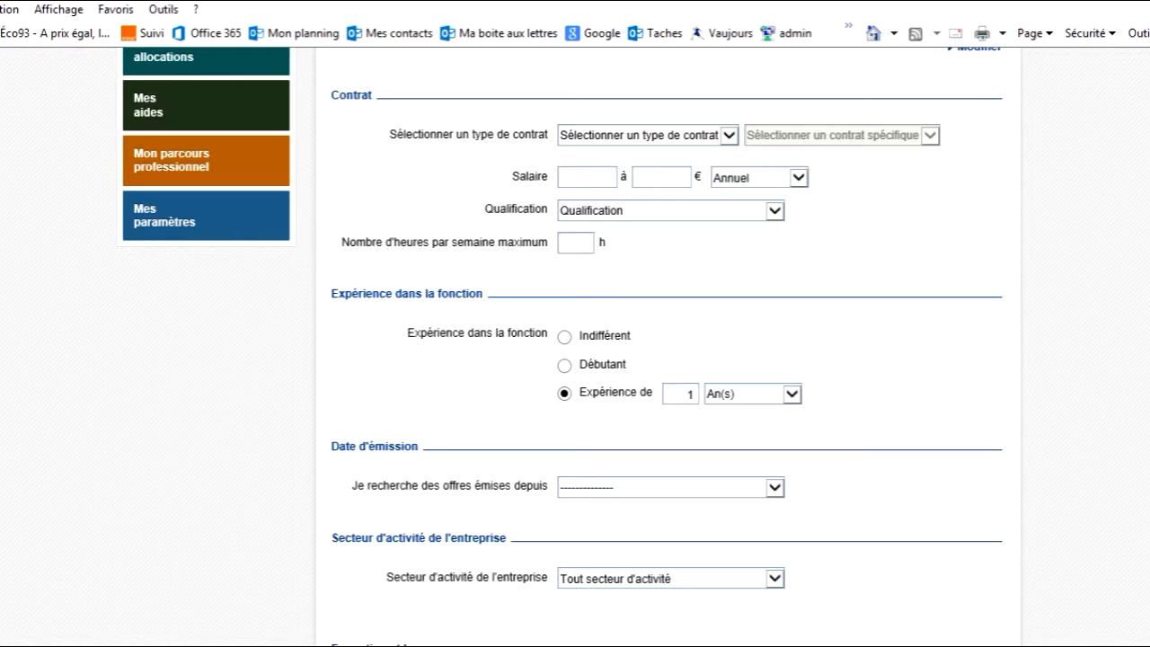
Limit the search to offers issued within 2 semaines and launch it with partner offers included
{"action": "left_click", "coordinate": [669, 487]}
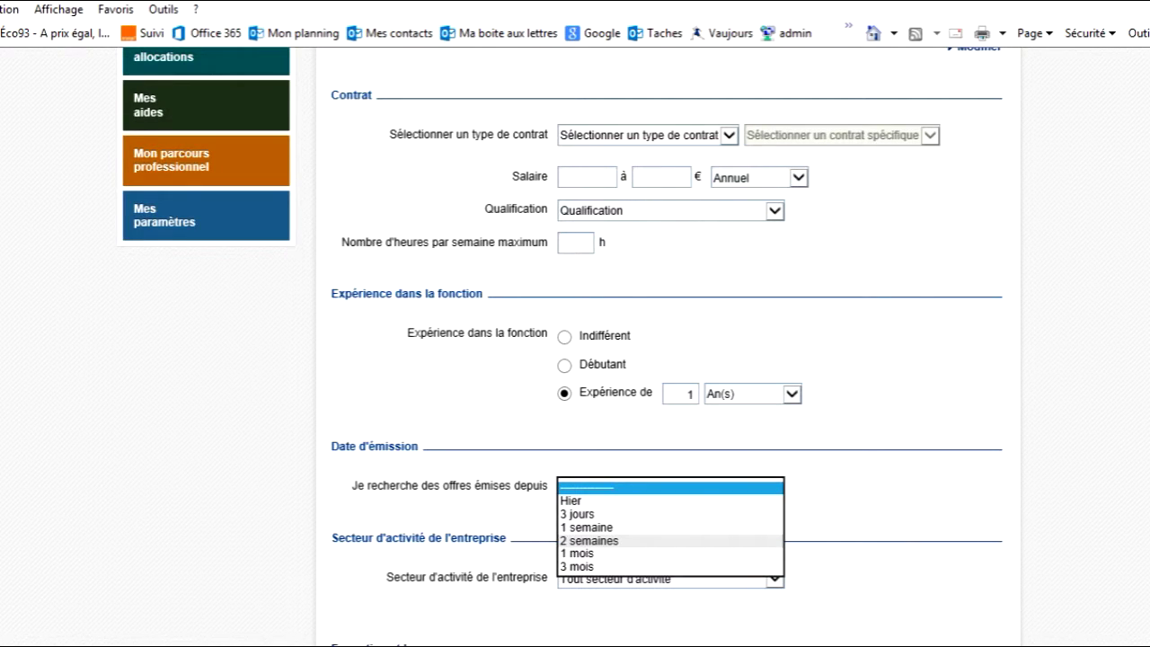
{"action": "left_click", "coordinate": [588, 541]}
{"action": "scroll", "coordinate": [588, 541], "scroll_direction": "down", "scroll_amount": 3}
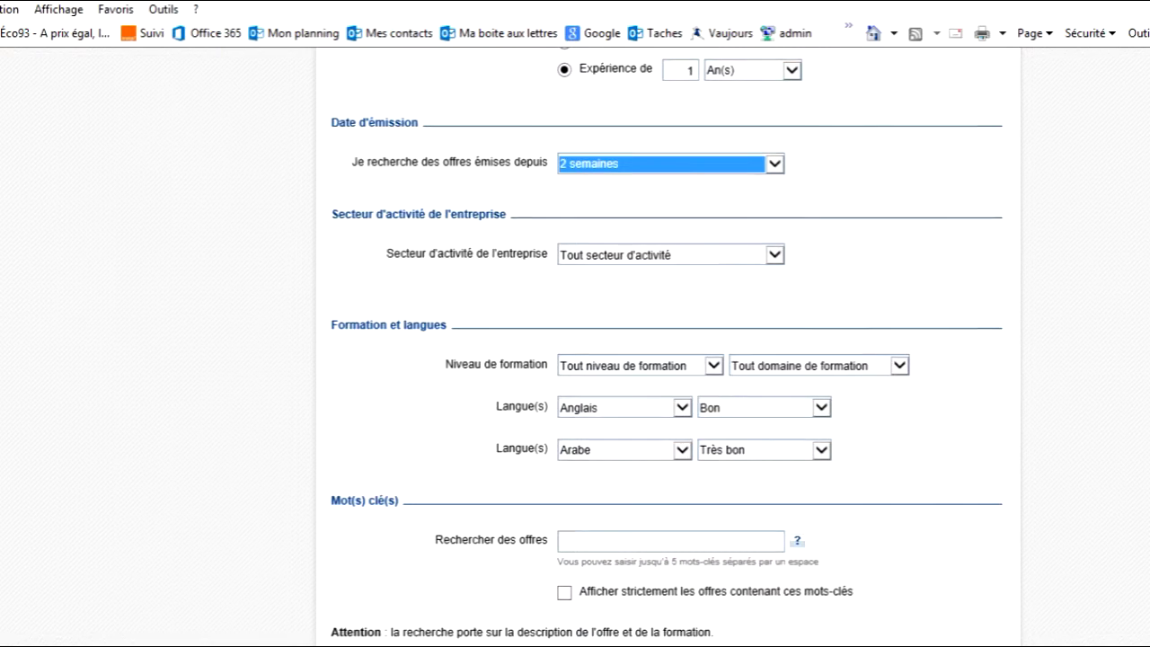
{"action": "scroll", "coordinate": [669, 343], "scroll_direction": "down", "scroll_amount": 3}
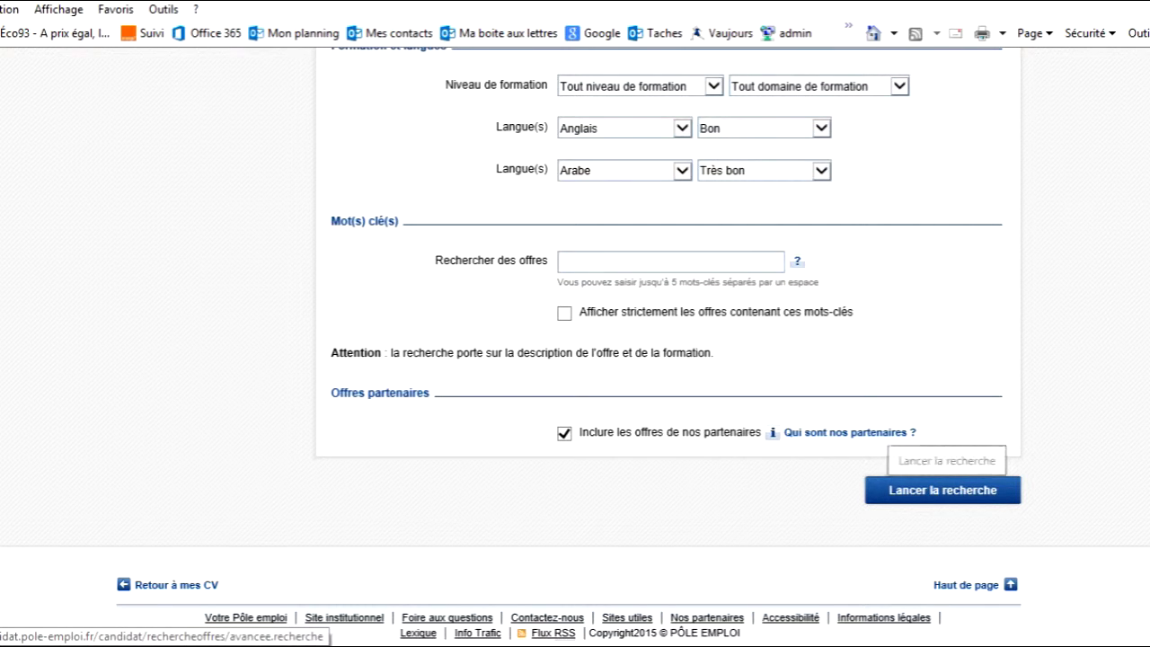
{"action": "left_click", "coordinate": [942, 490]}
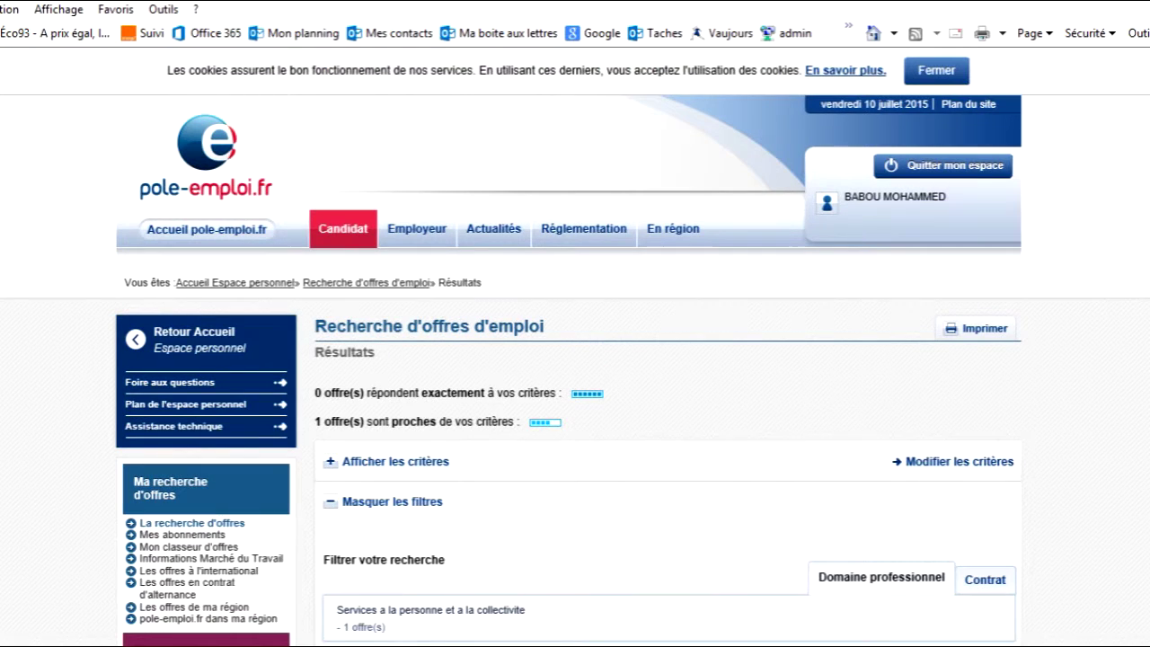
Open the Animateur socioculturel offer in Argenteuil and read its description, requirements and application instructions
{"action": "scroll", "coordinate": [664, 359], "scroll_direction": "down", "scroll_amount": 3}
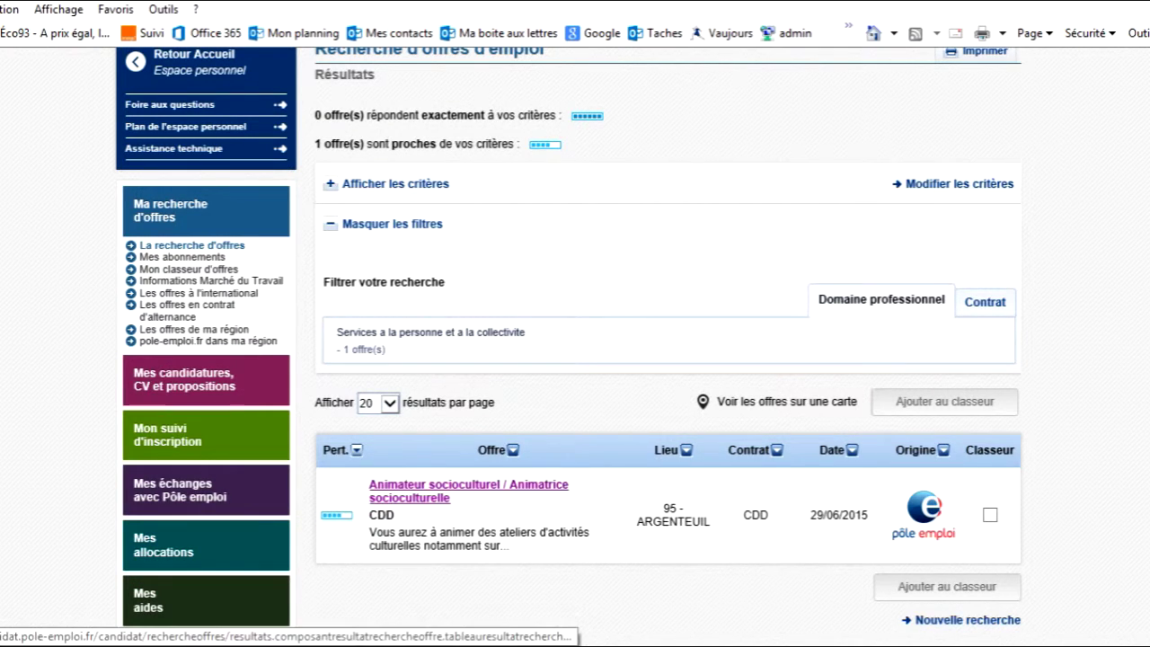
{"action": "left_click", "coordinate": [467, 491]}
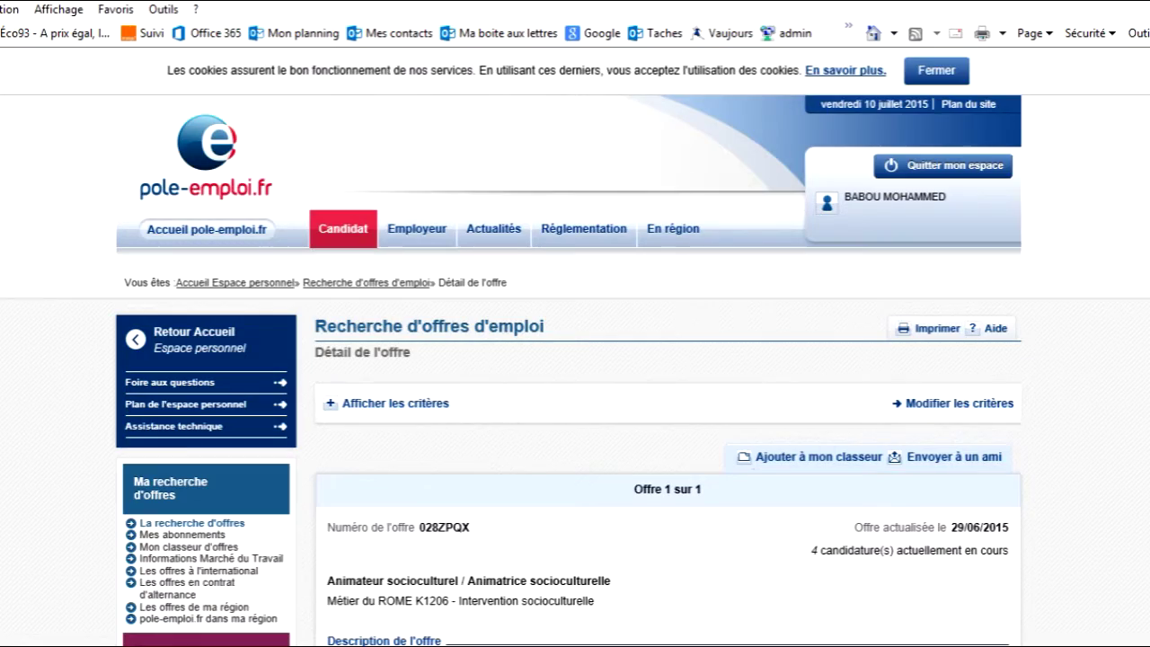
{"action": "scroll", "coordinate": [575, 359], "scroll_direction": "down", "scroll_amount": 6}
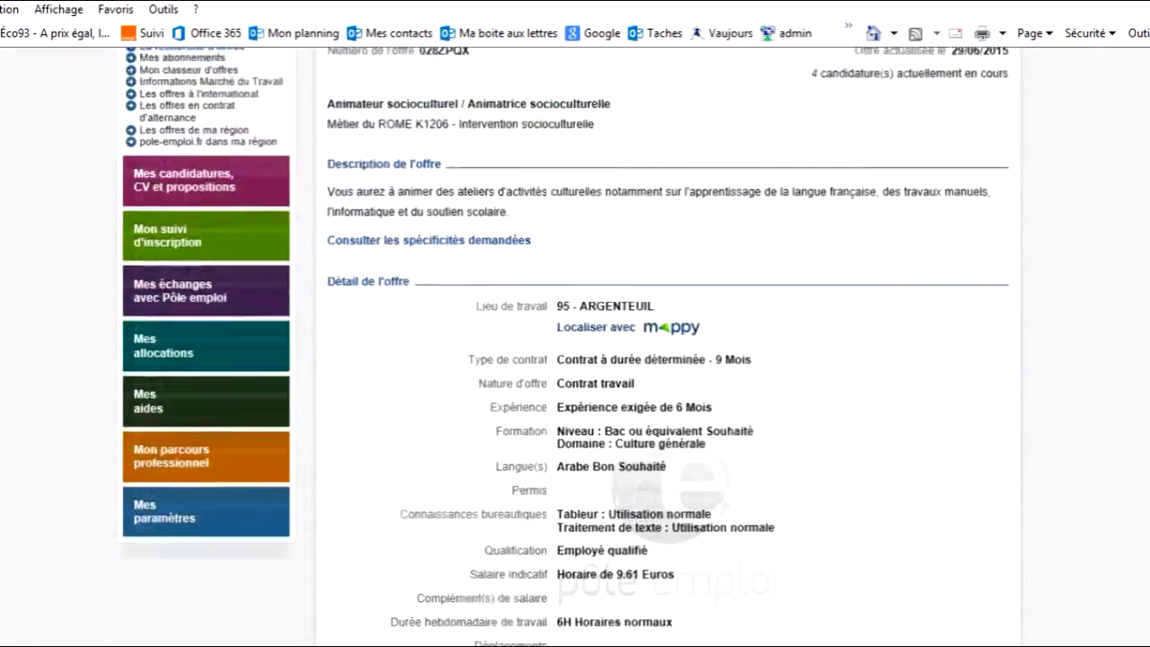
{"action": "scroll", "coordinate": [575, 360], "scroll_direction": "up", "scroll_amount": 2}
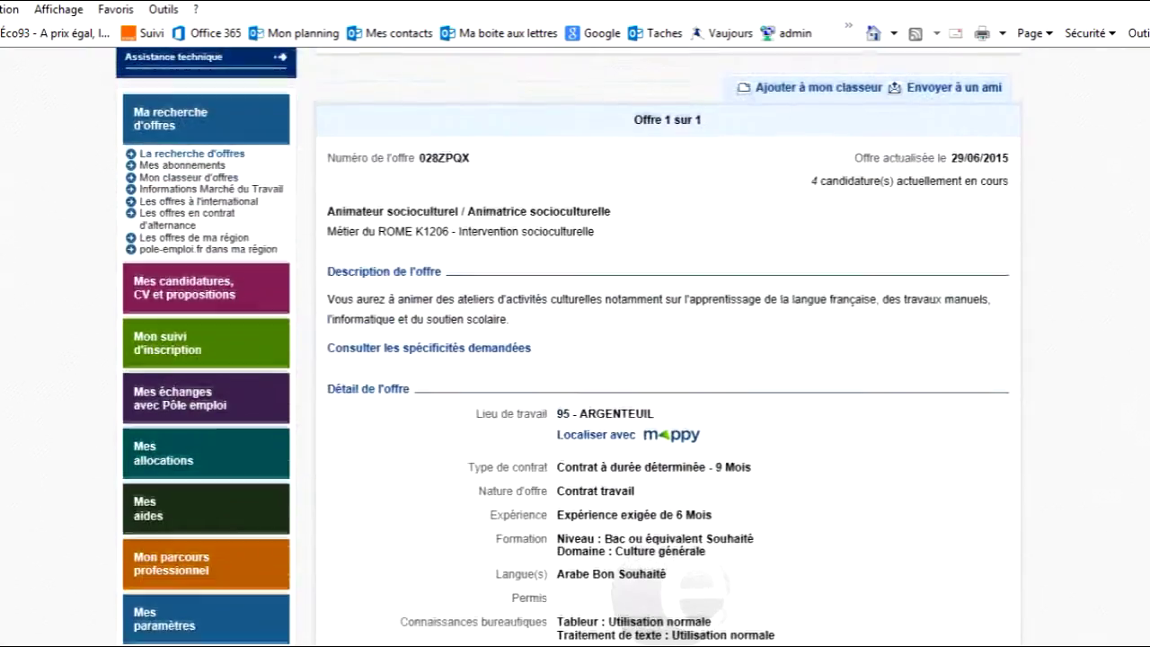
{"action": "scroll", "coordinate": [575, 359], "scroll_direction": "down", "scroll_amount": 2}
{"action": "scroll", "coordinate": [575, 360], "scroll_direction": "down", "scroll_amount": 4}
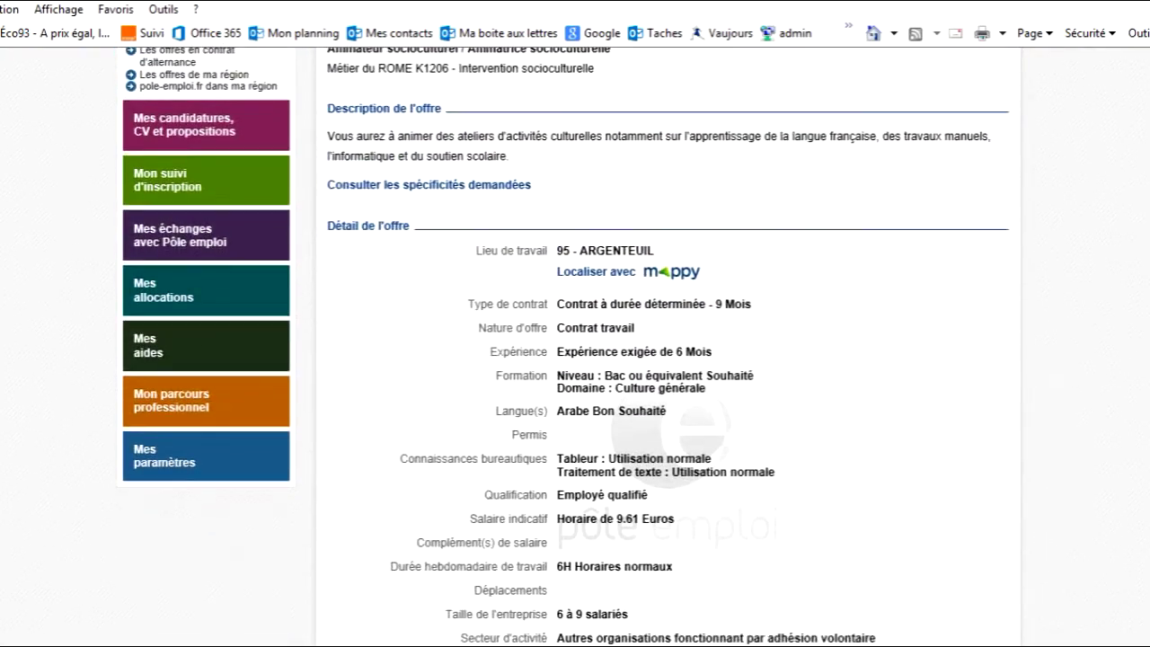
{"action": "scroll", "coordinate": [575, 360], "scroll_direction": "down", "scroll_amount": 2}
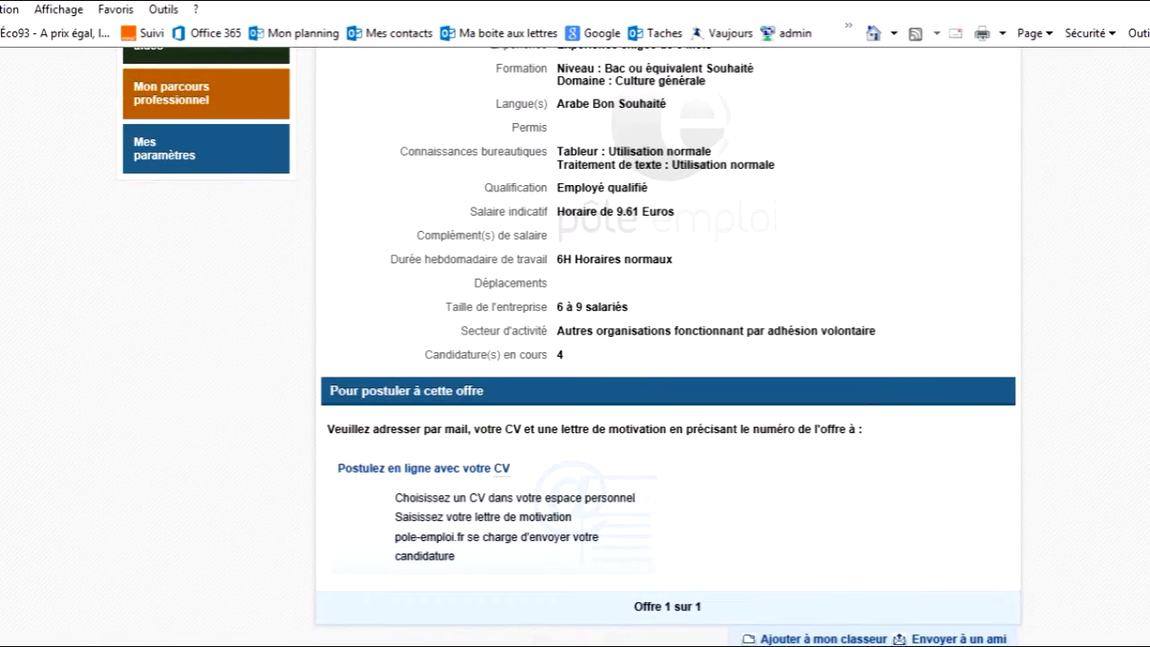
{"action": "scroll", "coordinate": [575, 359], "scroll_direction": "up", "scroll_amount": 6}
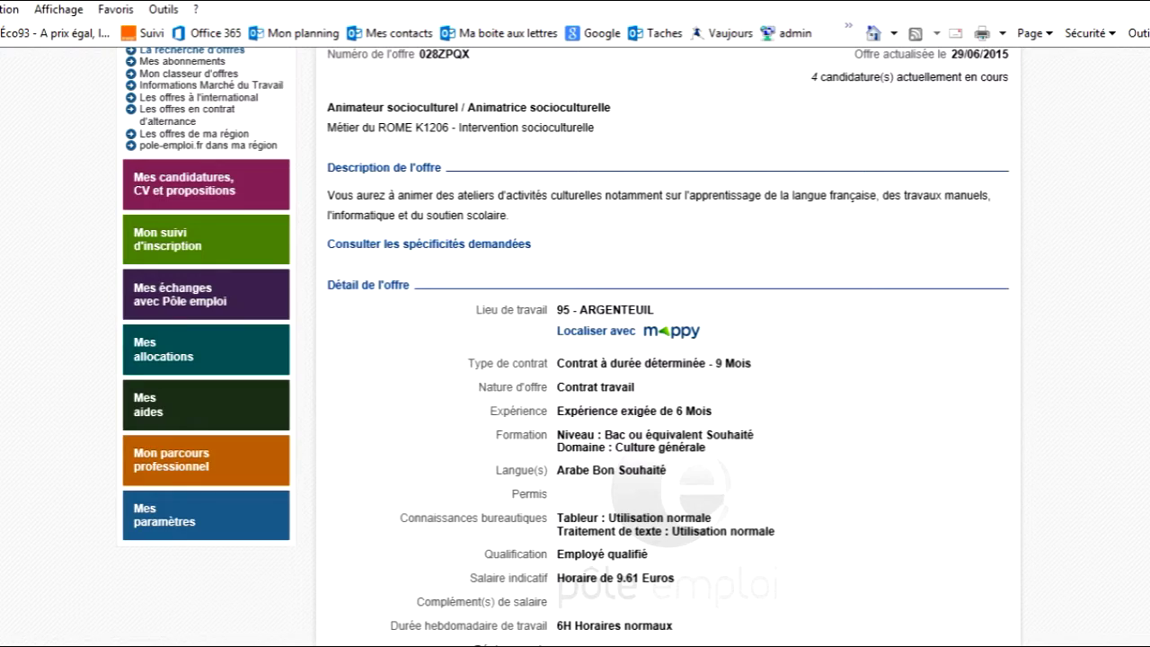
Start an online application for the offer and select the Pôle emploi CV for Animateur social en foyer d'hébergement
{"action": "scroll", "coordinate": [575, 341], "scroll_direction": "down", "scroll_amount": 5}
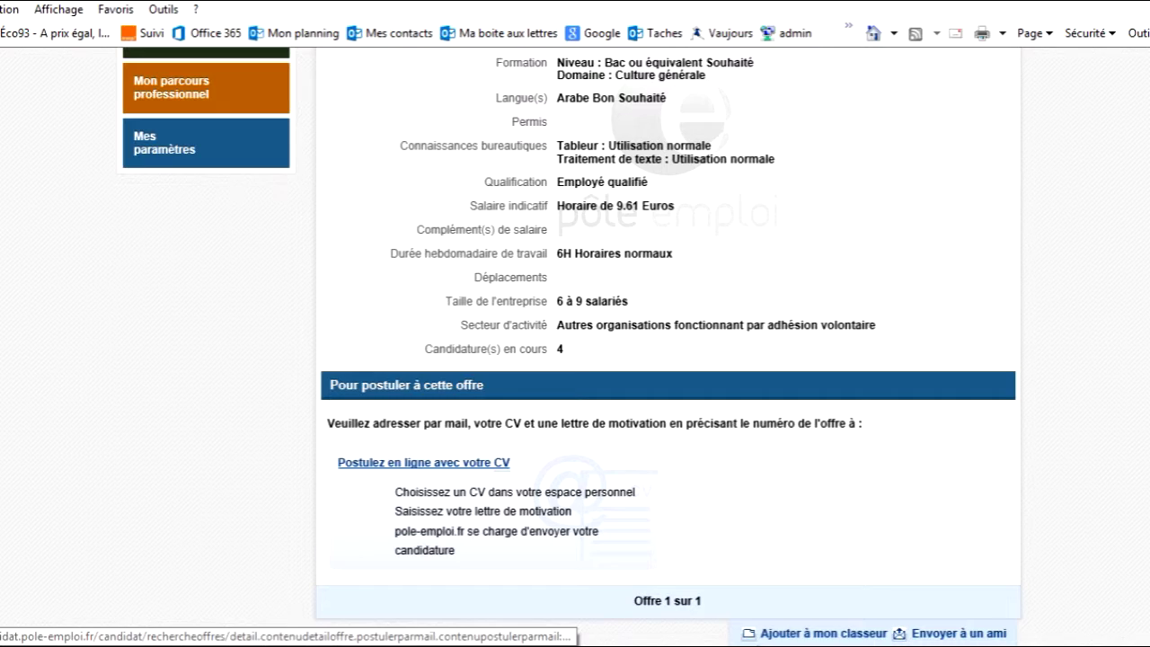
{"action": "left_click", "coordinate": [423, 461]}
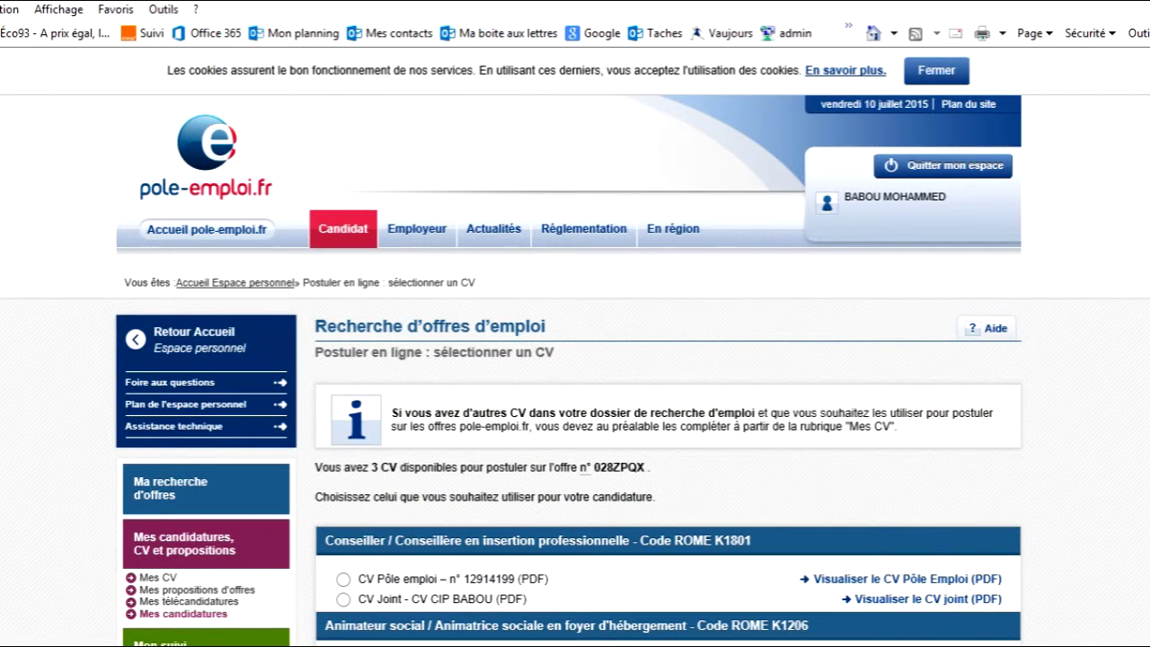
{"action": "scroll", "coordinate": [574, 359], "scroll_direction": "down", "scroll_amount": 1}
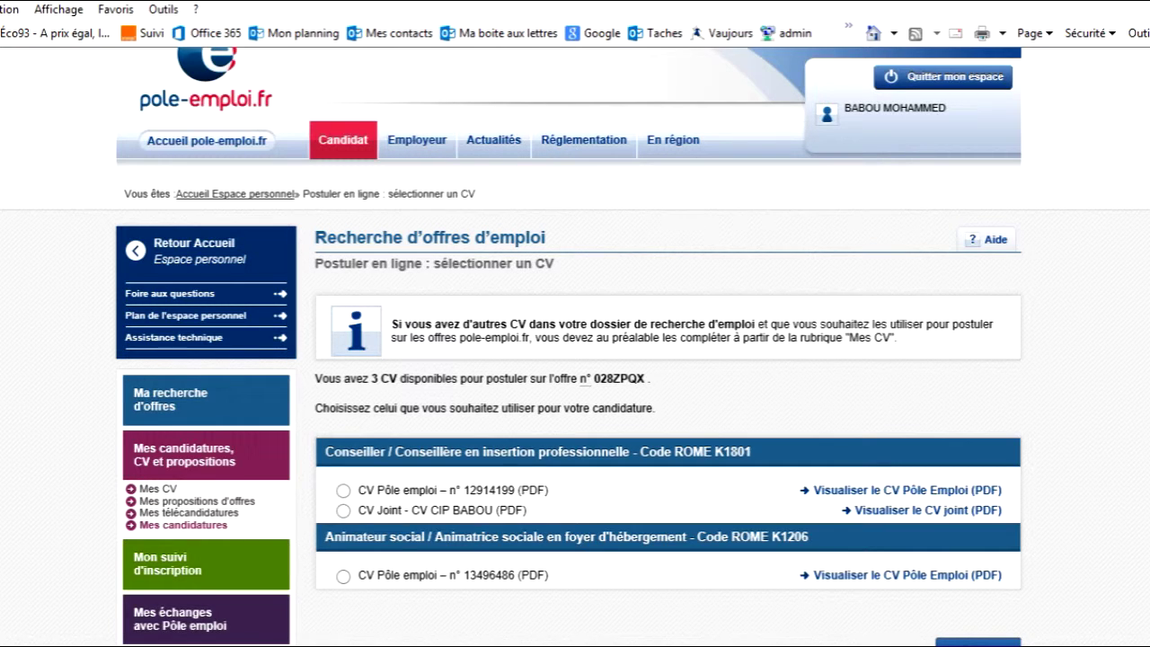
{"action": "left_click", "coordinate": [343, 576]}
{"action": "scroll", "coordinate": [574, 360], "scroll_direction": "down", "scroll_amount": 5}
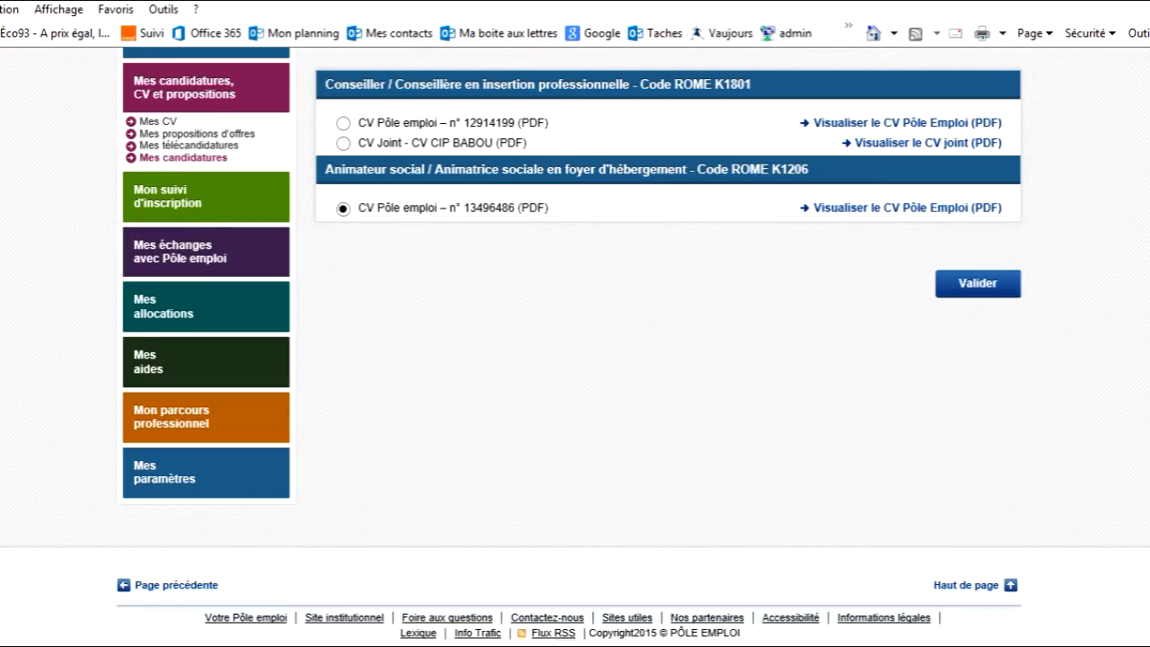
Check the current télécandidatures and the list of received job propositions
{"action": "scroll", "coordinate": [574, 342], "scroll_direction": "up", "scroll_amount": 1}
{"action": "scroll", "coordinate": [574, 342], "scroll_direction": "up", "scroll_amount": 1}
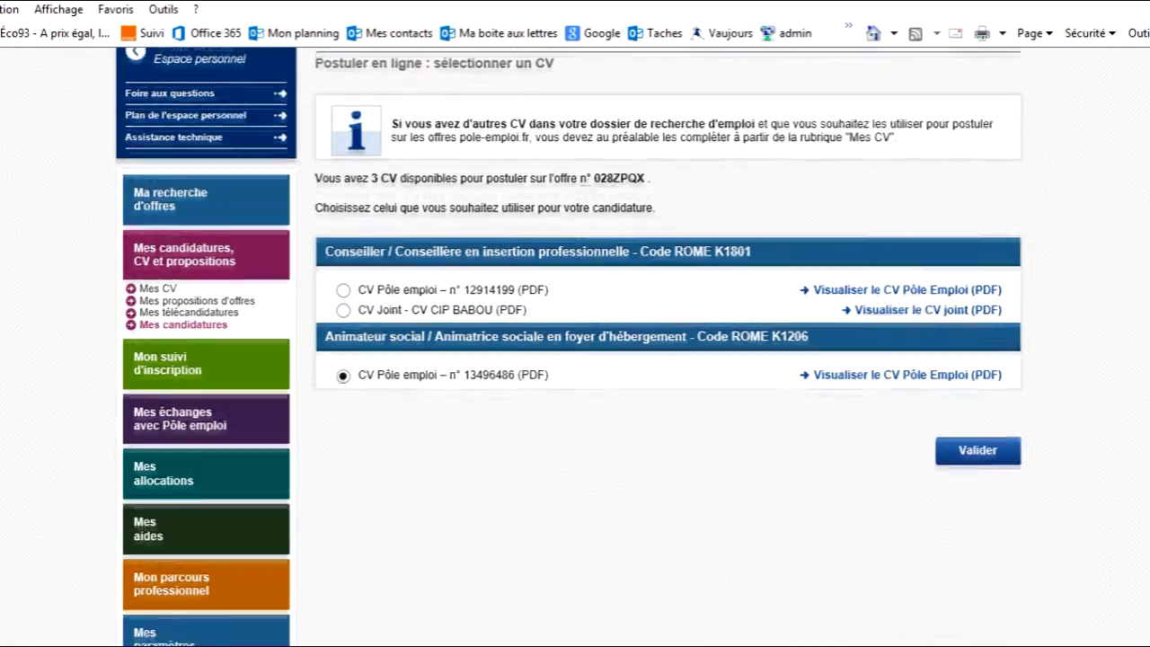
{"action": "scroll", "coordinate": [575, 360], "scroll_direction": "up", "scroll_amount": 3}
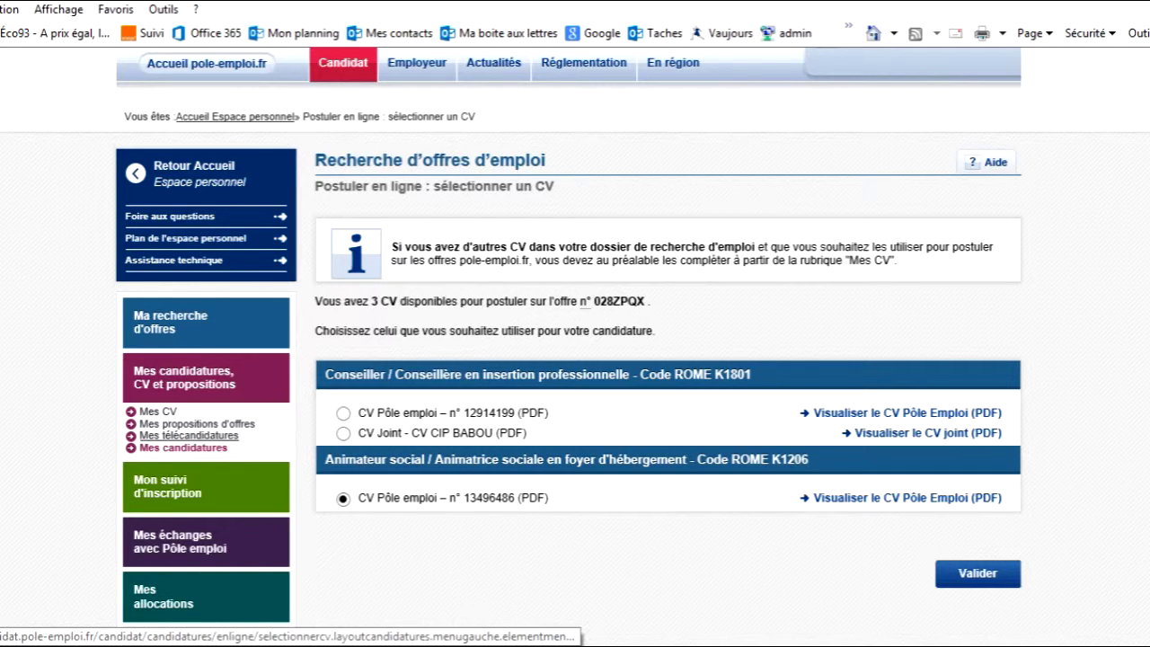
{"action": "left_click", "coordinate": [188, 434]}
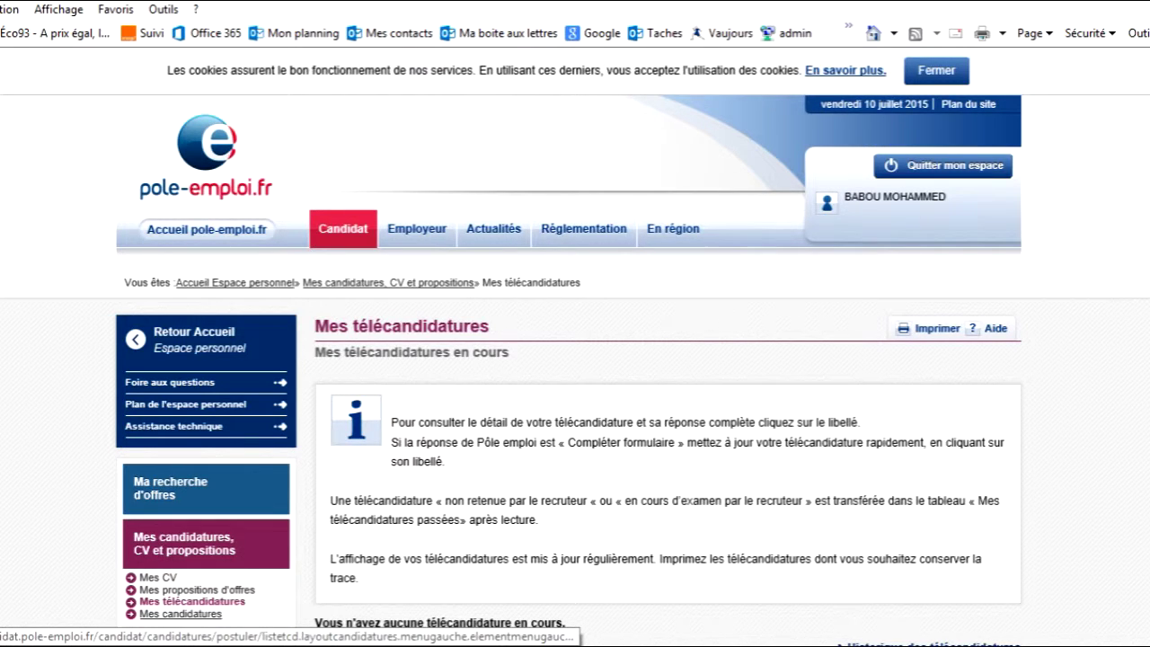
{"action": "left_click", "coordinate": [197, 589]}
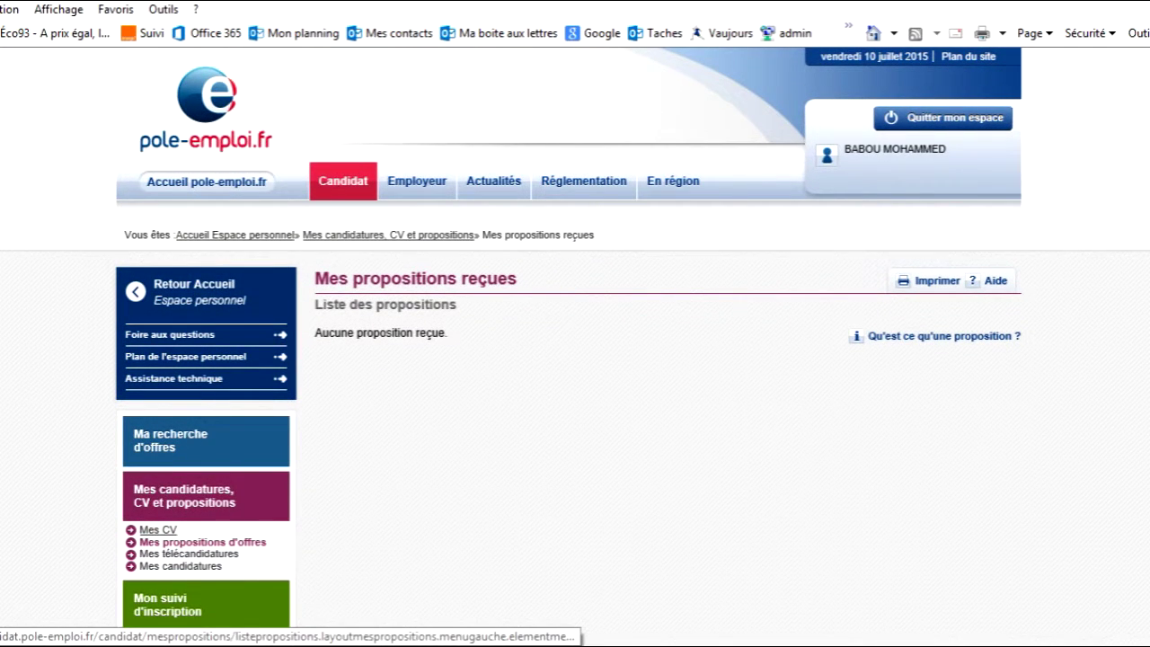
Reopen the Animateur social CV from the CV list and open the job-offer search based on it
{"action": "left_click", "coordinate": [158, 530]}
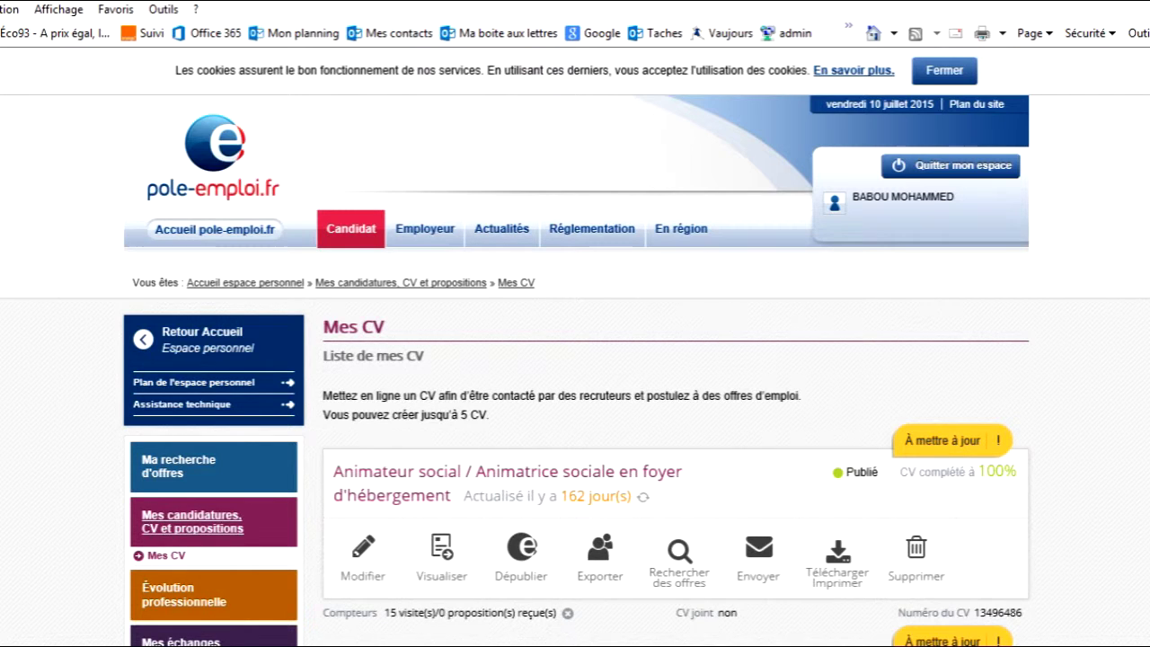
{"action": "scroll", "coordinate": [575, 359], "scroll_direction": "down", "scroll_amount": 3}
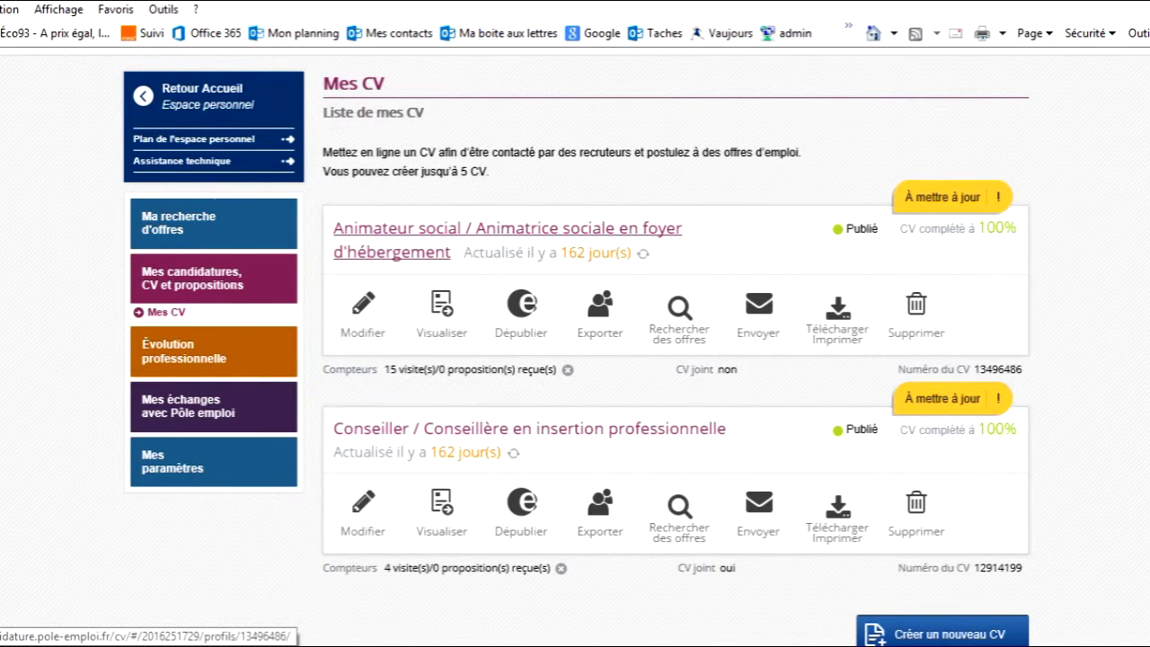
{"action": "left_click", "coordinate": [404, 229]}
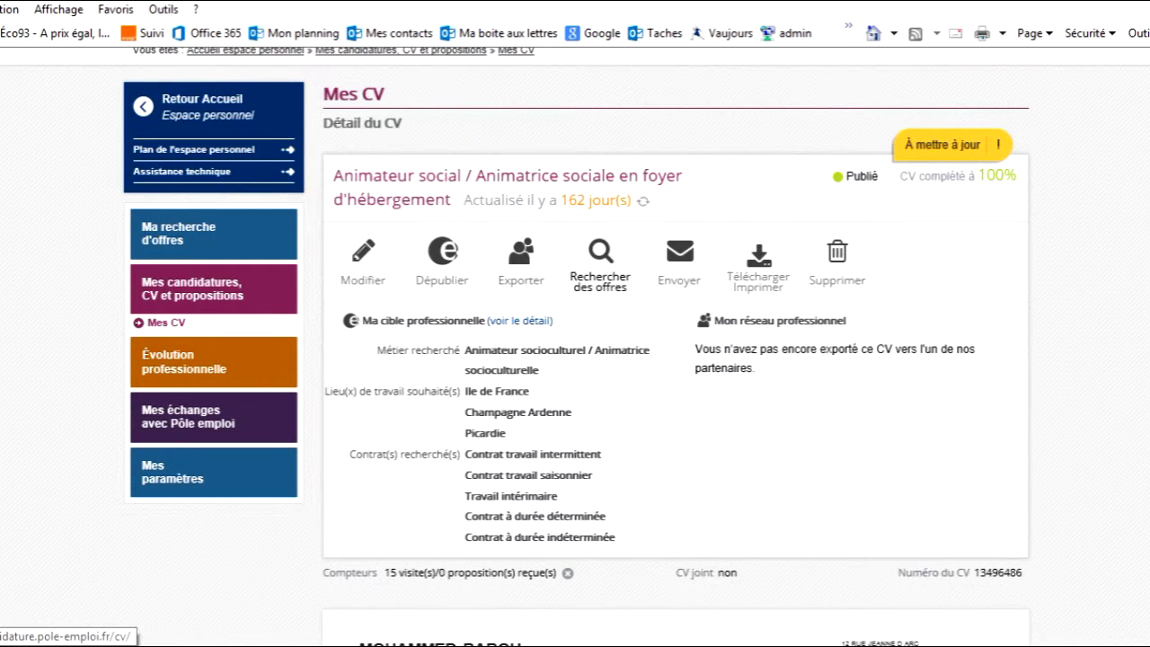
{"action": "left_click", "coordinate": [600, 256]}
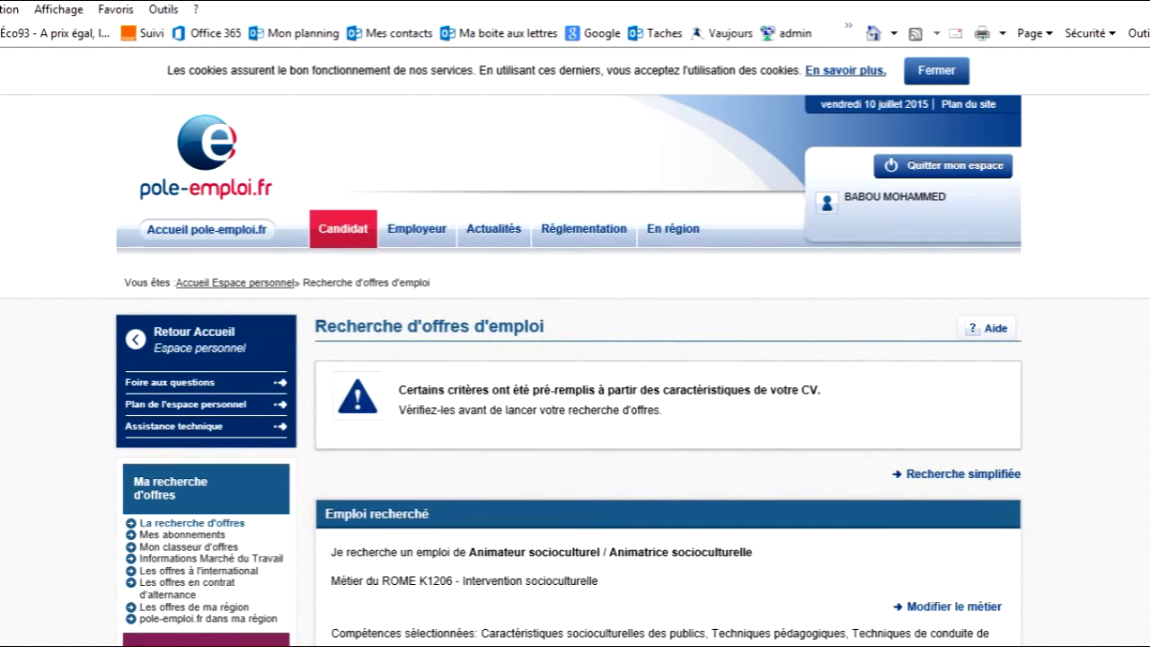
{"action": "scroll", "coordinate": [574, 347], "scroll_direction": "down", "scroll_amount": 5}
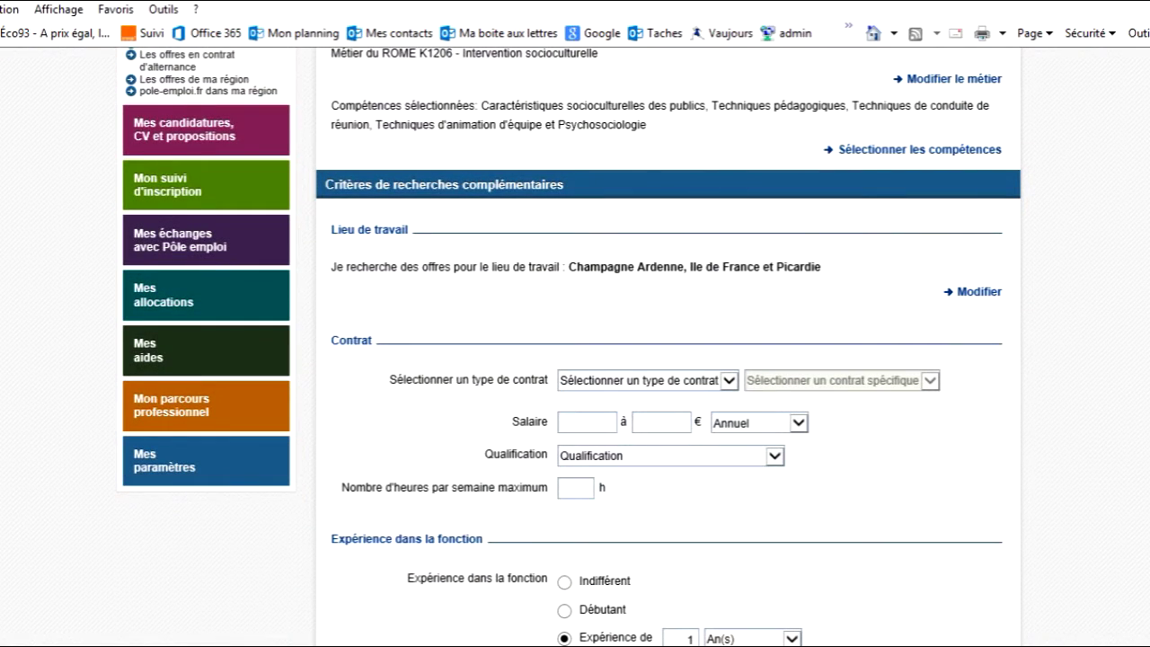
Set the required experience to Débutant and clear the Anglais and Arabe language criteria from the search form
{"action": "scroll", "coordinate": [575, 346], "scroll_direction": "down", "scroll_amount": 3}
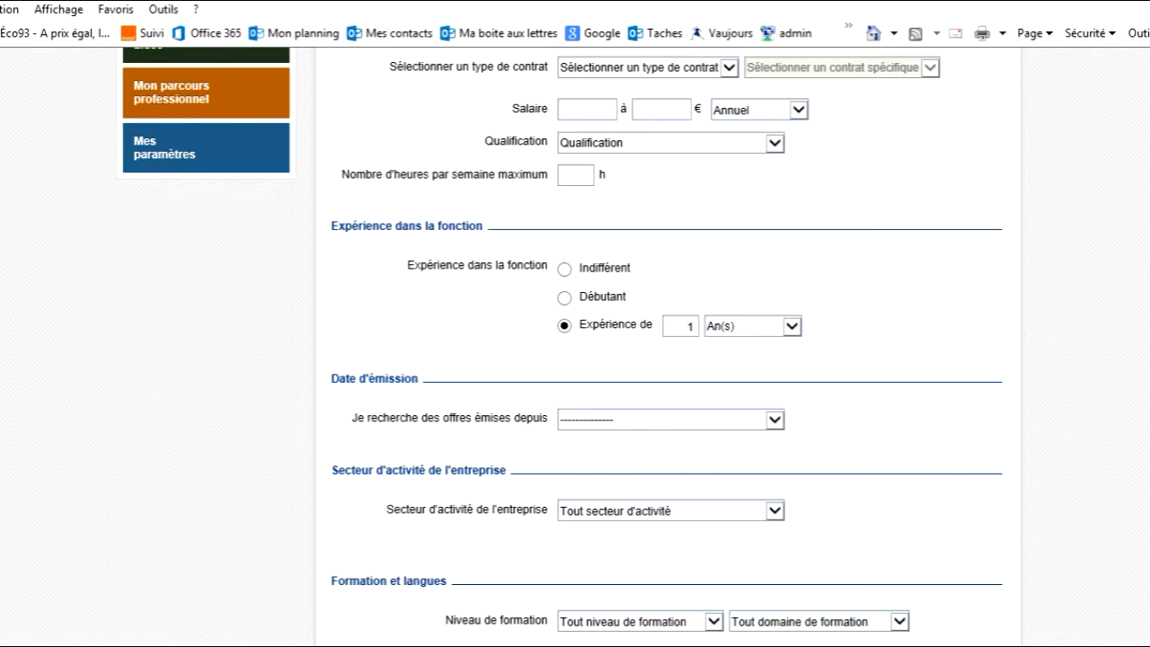
{"action": "left_click", "coordinate": [564, 297]}
{"action": "scroll", "coordinate": [575, 359], "scroll_direction": "down", "scroll_amount": 3}
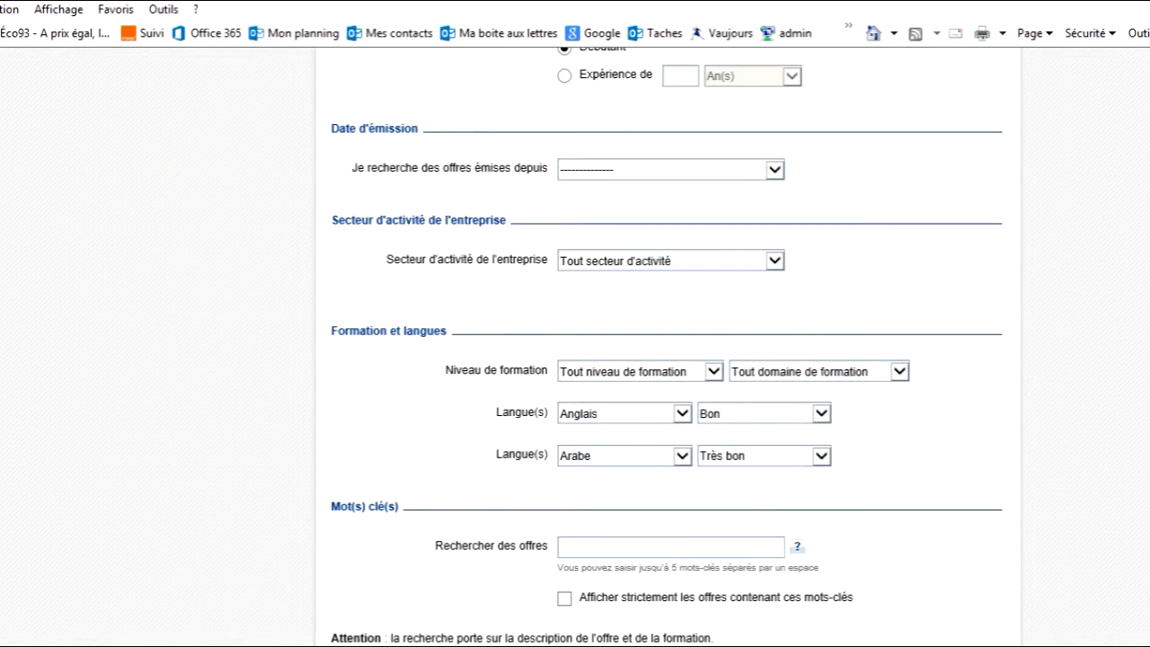
{"action": "left_click", "coordinate": [682, 413]}
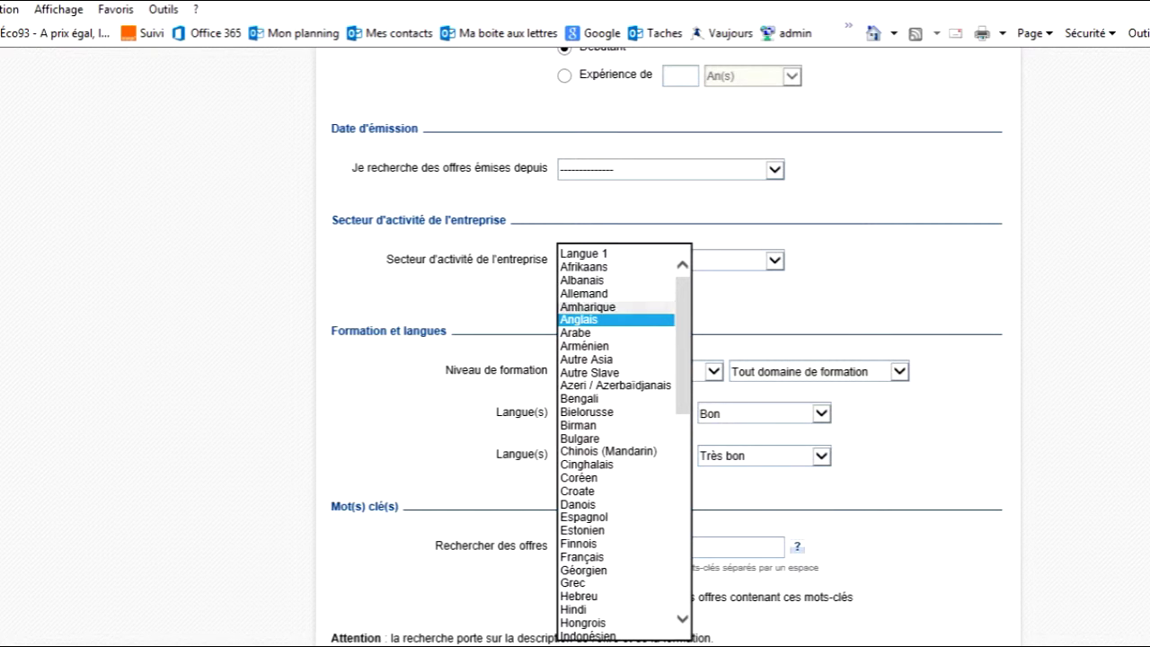
{"action": "left_click", "coordinate": [616, 253]}
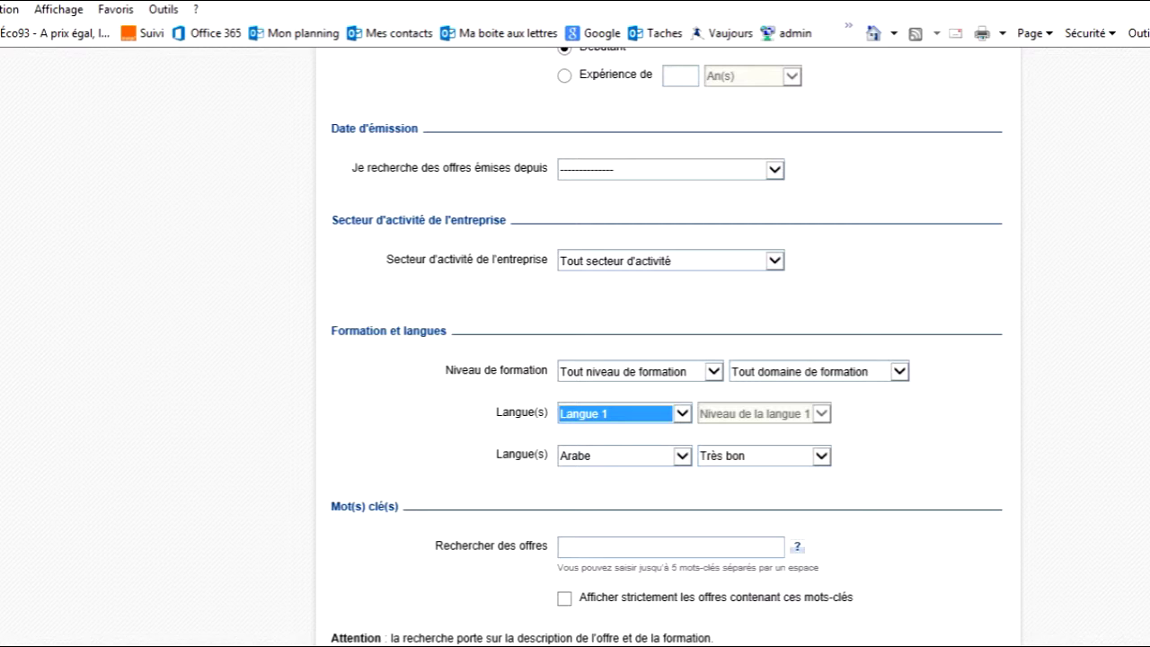
{"action": "left_click", "coordinate": [681, 455]}
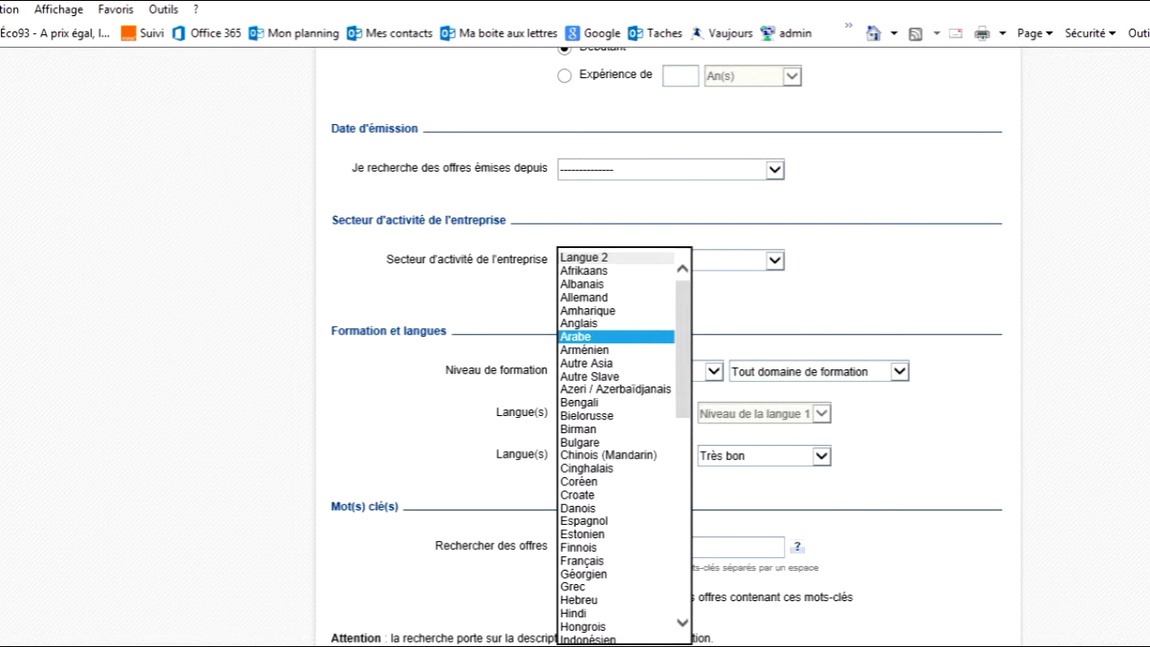
{"action": "left_click", "coordinate": [592, 257]}
Limit the search to offers issued within the last 2 semaines
{"action": "left_click", "coordinate": [774, 169]}
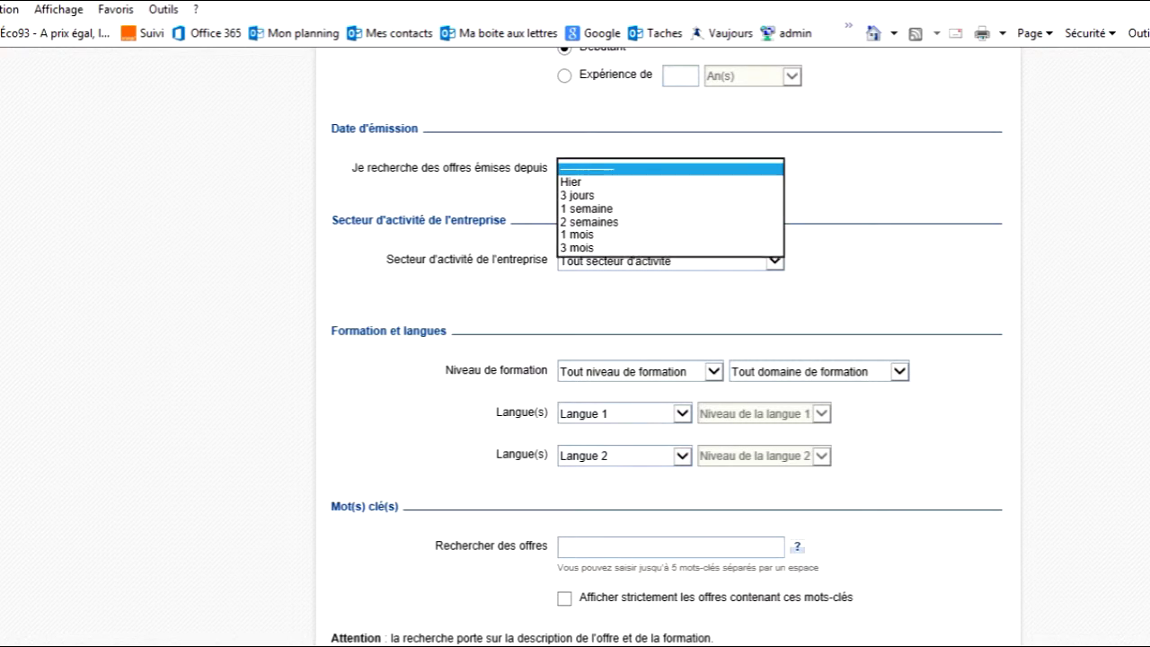
{"action": "left_click", "coordinate": [593, 208]}
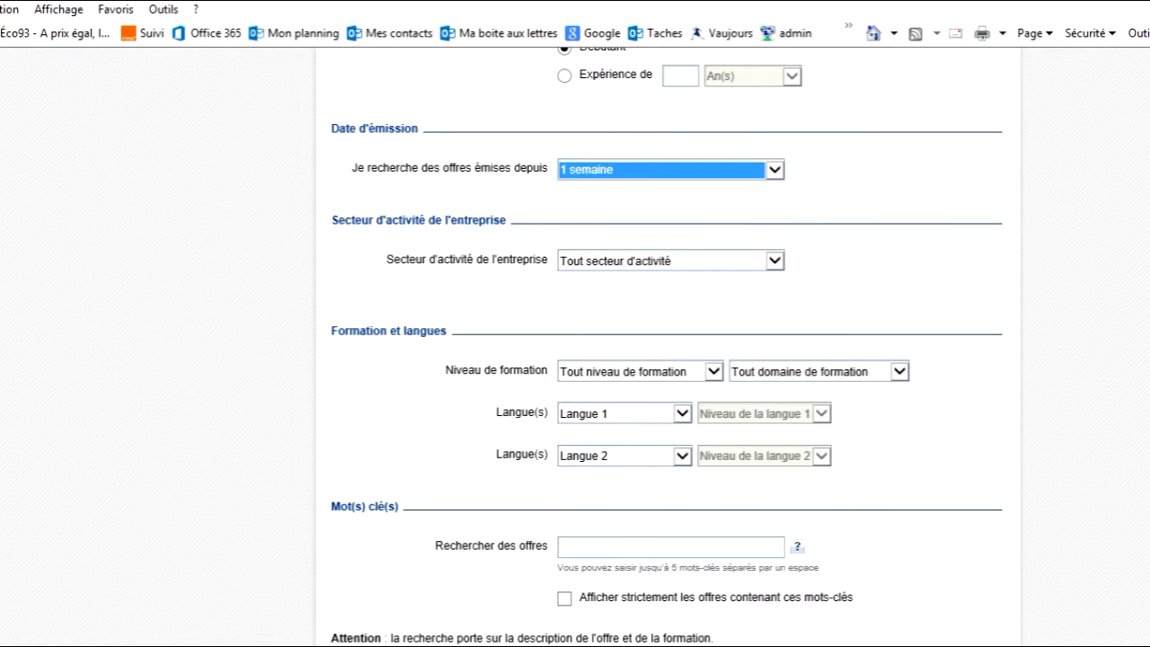
{"action": "left_click", "coordinate": [774, 168]}
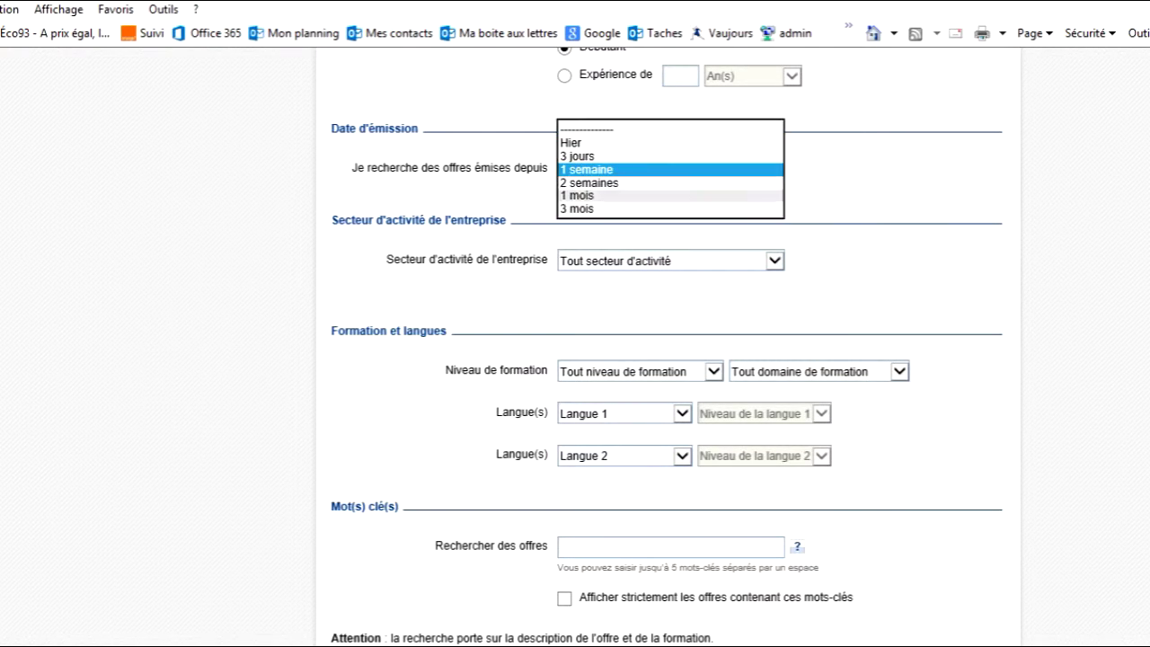
{"action": "left_click", "coordinate": [593, 183]}
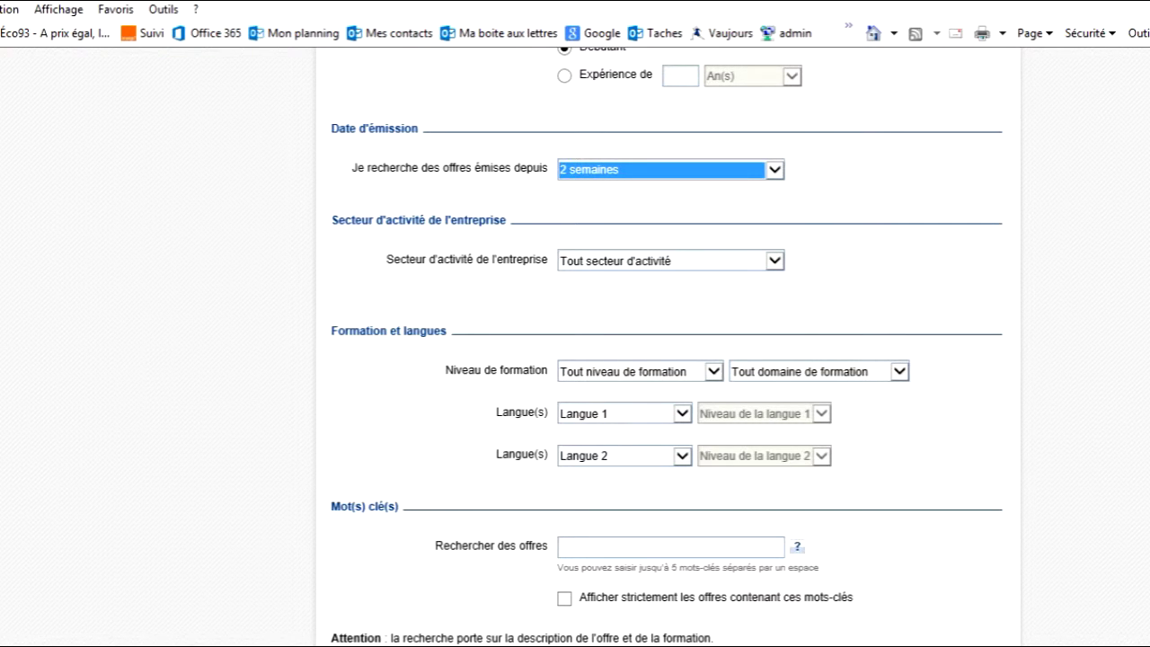
Look through the available qualification levels in the contract criteria without choosing one
{"action": "scroll", "coordinate": [668, 346], "scroll_direction": "up", "scroll_amount": 5}
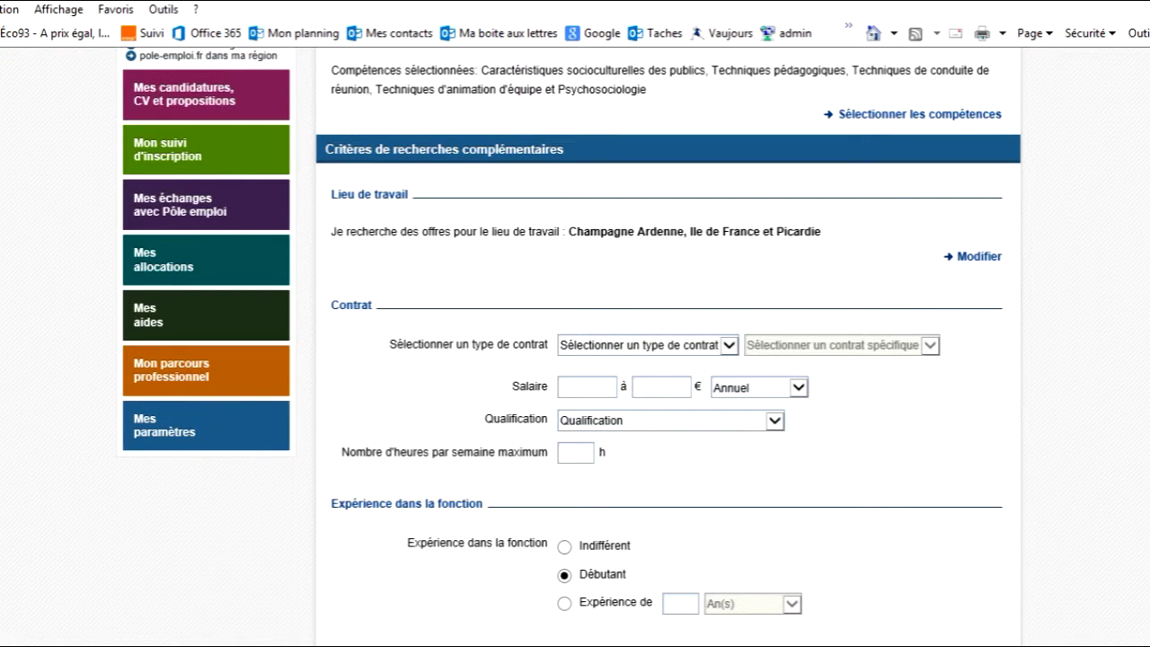
{"action": "left_click", "coordinate": [774, 421]}
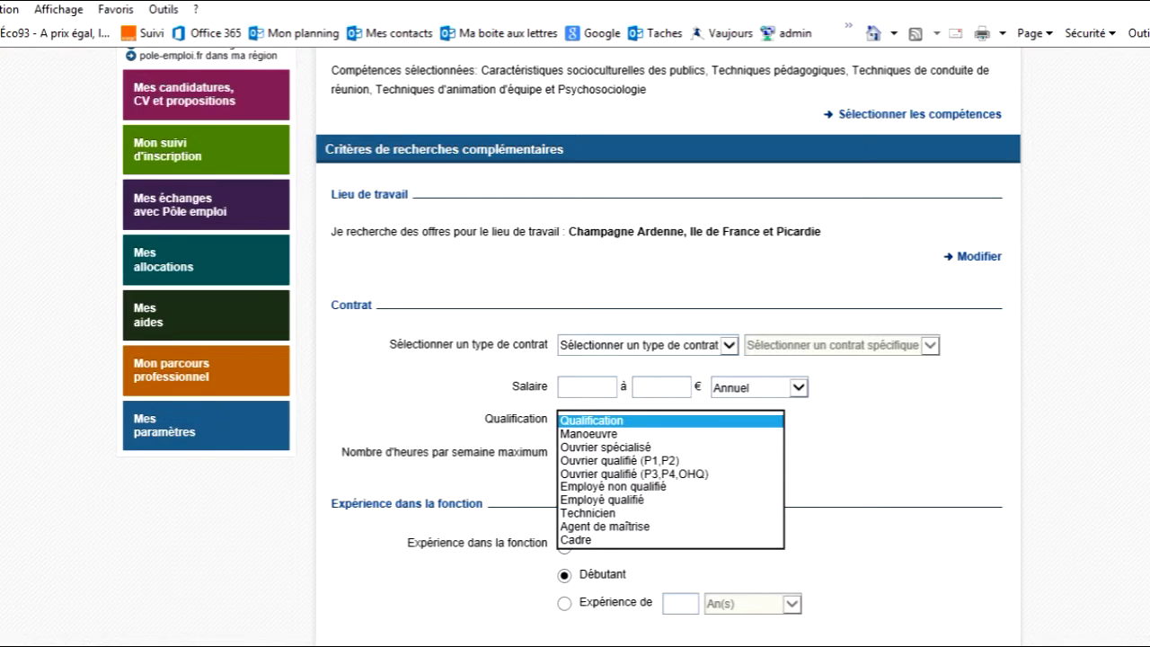
{"action": "key", "text": "Escape"}
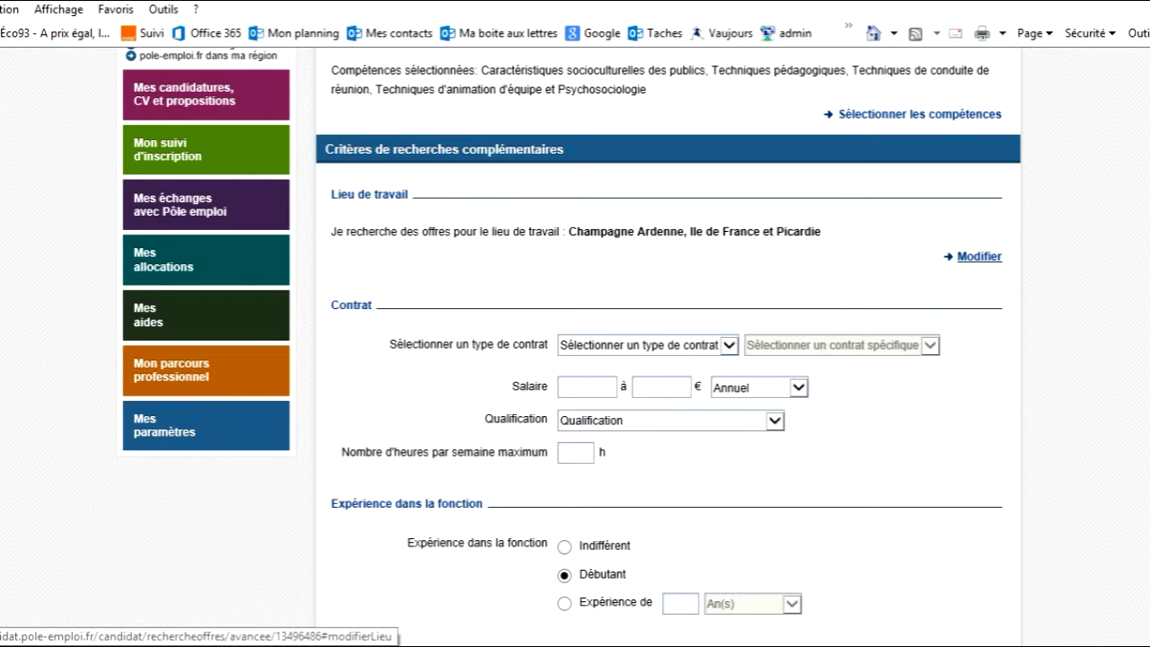
Set the experience criterion to Indifférent and launch the job-offer search
{"action": "scroll", "coordinate": [660, 359], "scroll_direction": "down", "scroll_amount": 4}
{"action": "scroll", "coordinate": [667, 347], "scroll_direction": "down", "scroll_amount": 1}
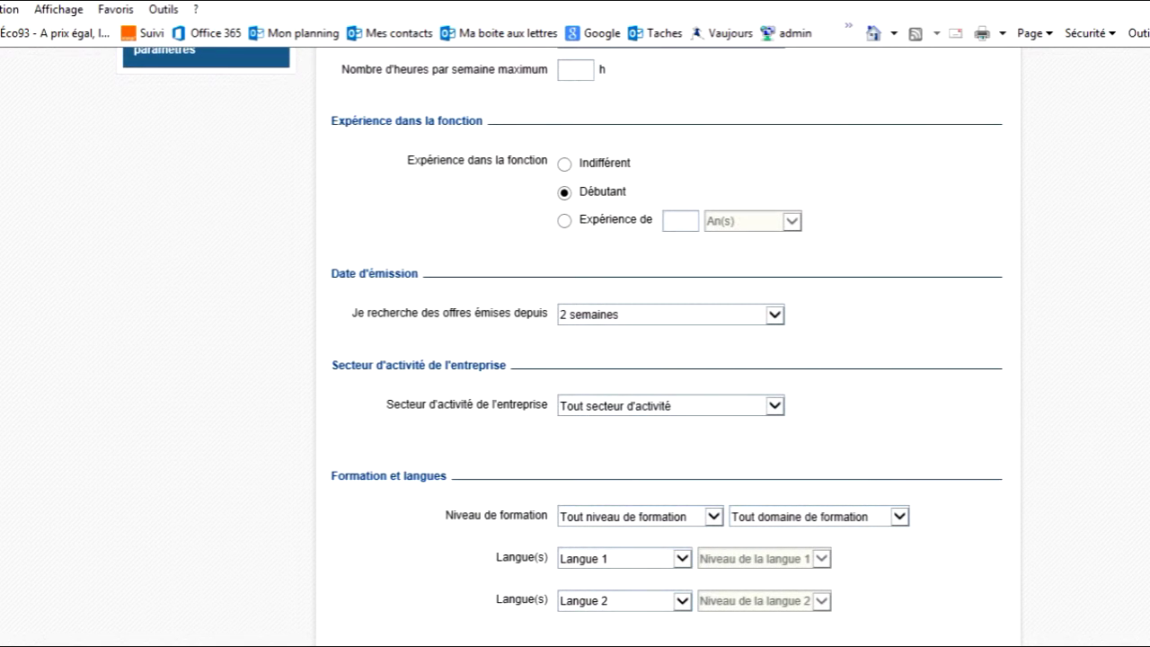
{"action": "left_click", "coordinate": [564, 165]}
{"action": "scroll", "coordinate": [575, 359], "scroll_direction": "down", "scroll_amount": 5}
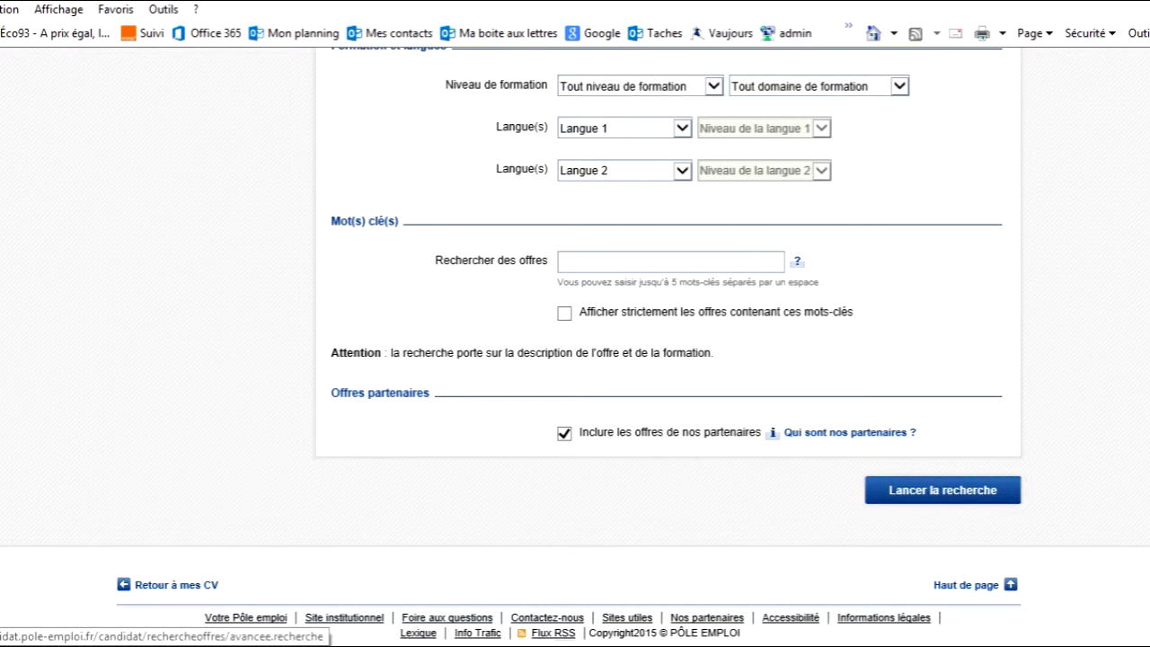
{"action": "left_click", "coordinate": [942, 490]}
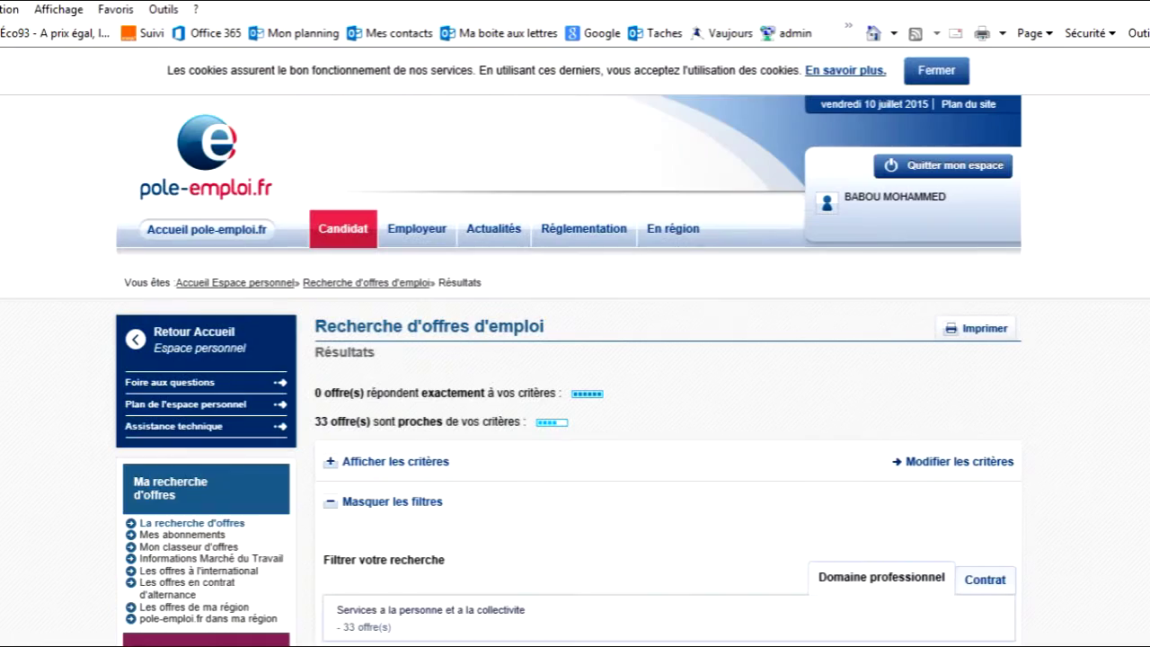
Browse the list of resulting Animateur socioculturel offers, checking employers, locations, contract types and dates
{"action": "scroll", "coordinate": [575, 359], "scroll_direction": "down", "scroll_amount": 5}
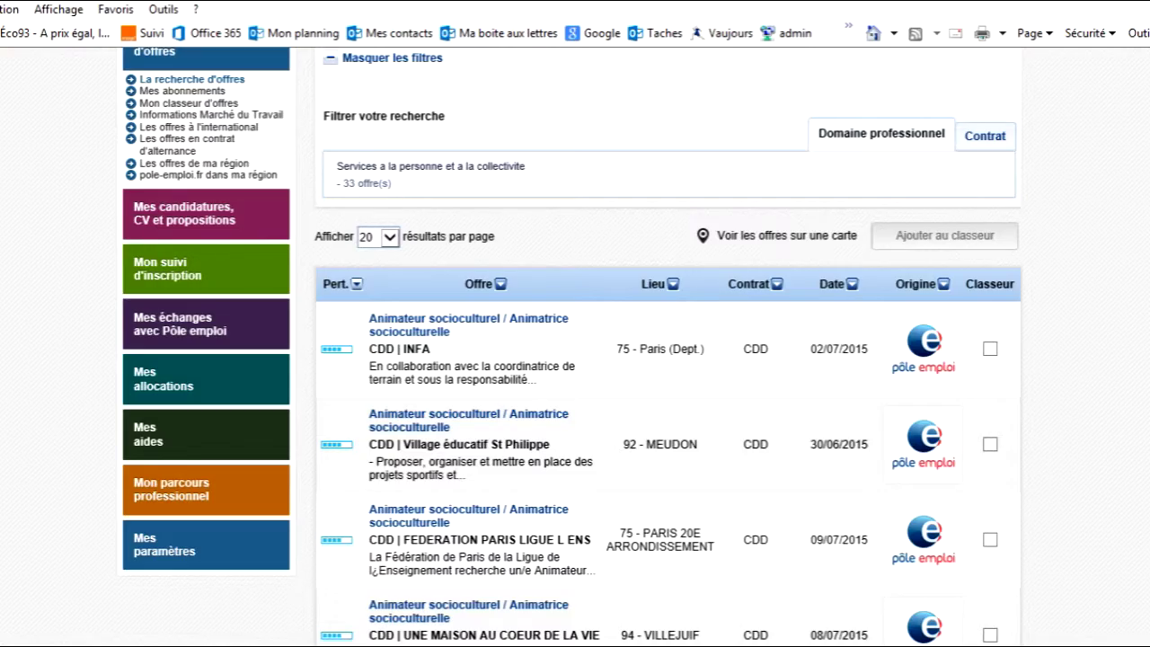
{"action": "scroll", "coordinate": [575, 359], "scroll_direction": "down", "scroll_amount": 6}
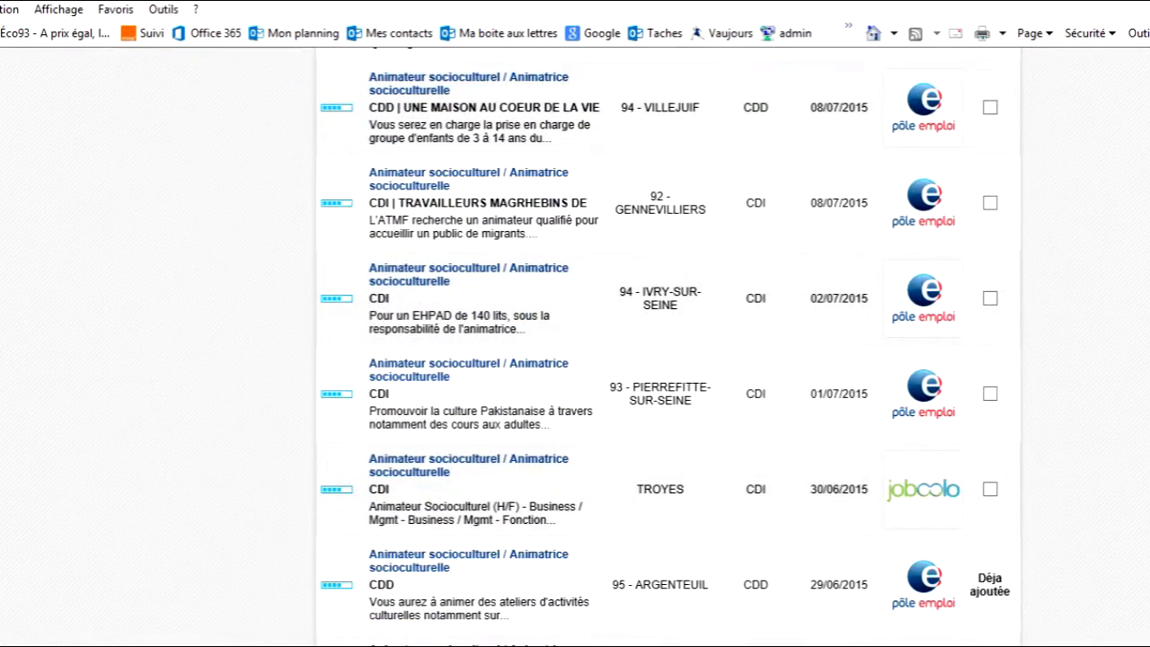
{"action": "scroll", "coordinate": [575, 359], "scroll_direction": "down", "scroll_amount": 7}
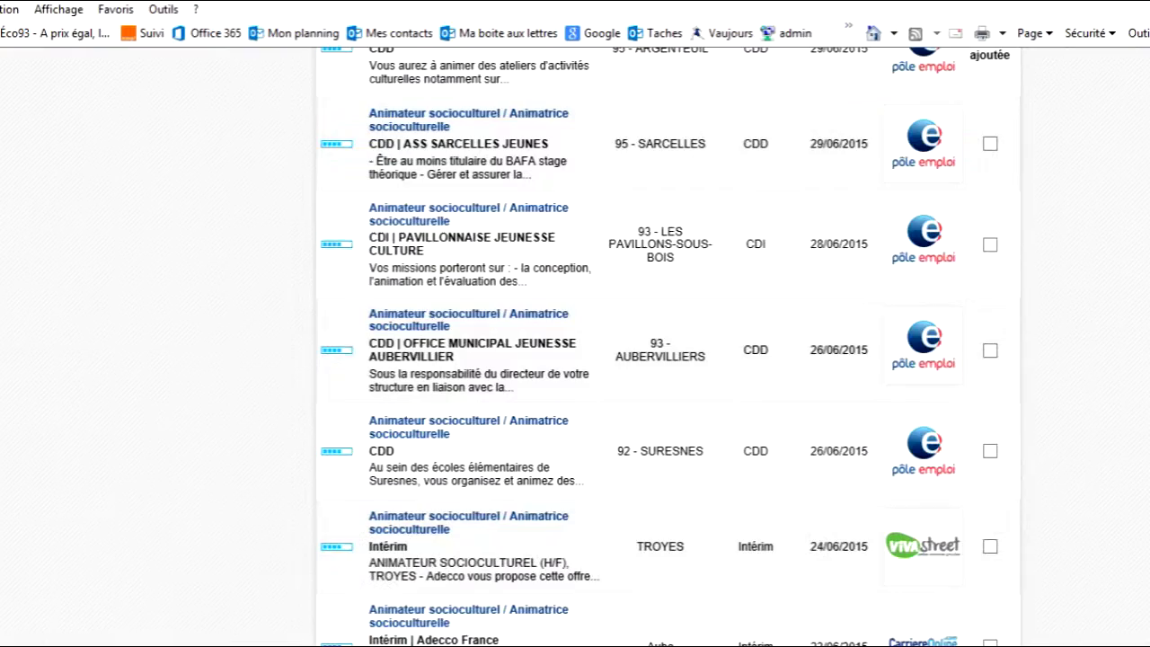
{"action": "scroll", "coordinate": [575, 359], "scroll_direction": "up", "scroll_amount": 15}
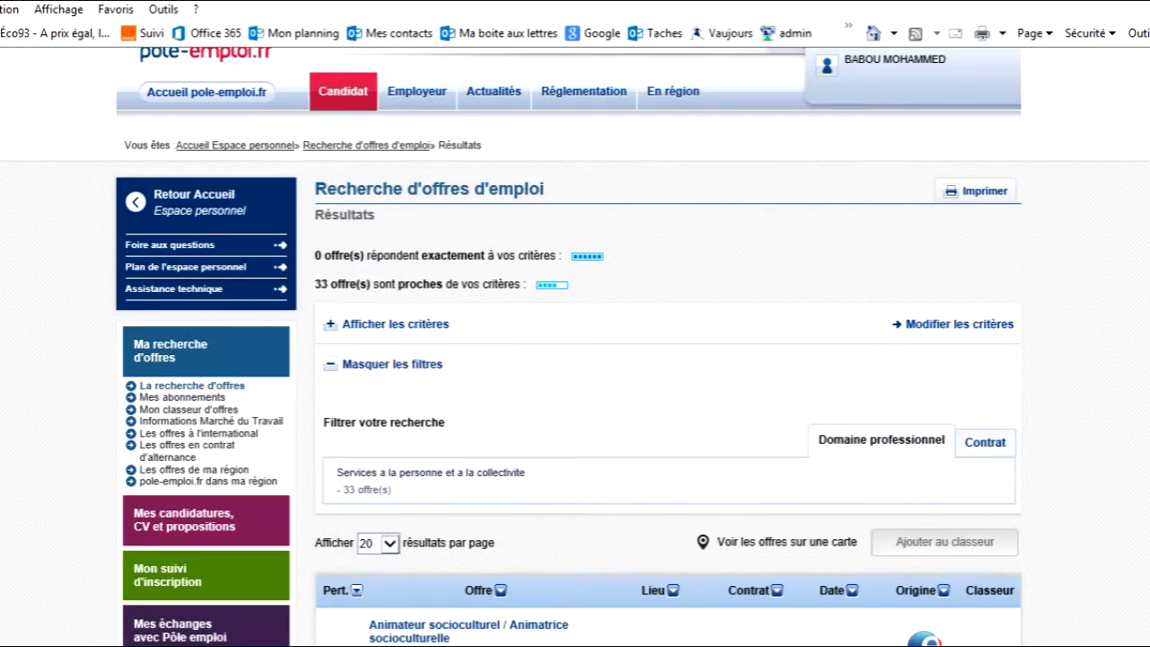
Modify the search criteria to restrict the workplace to the Ile de France region only
{"action": "left_click", "coordinate": [959, 324]}
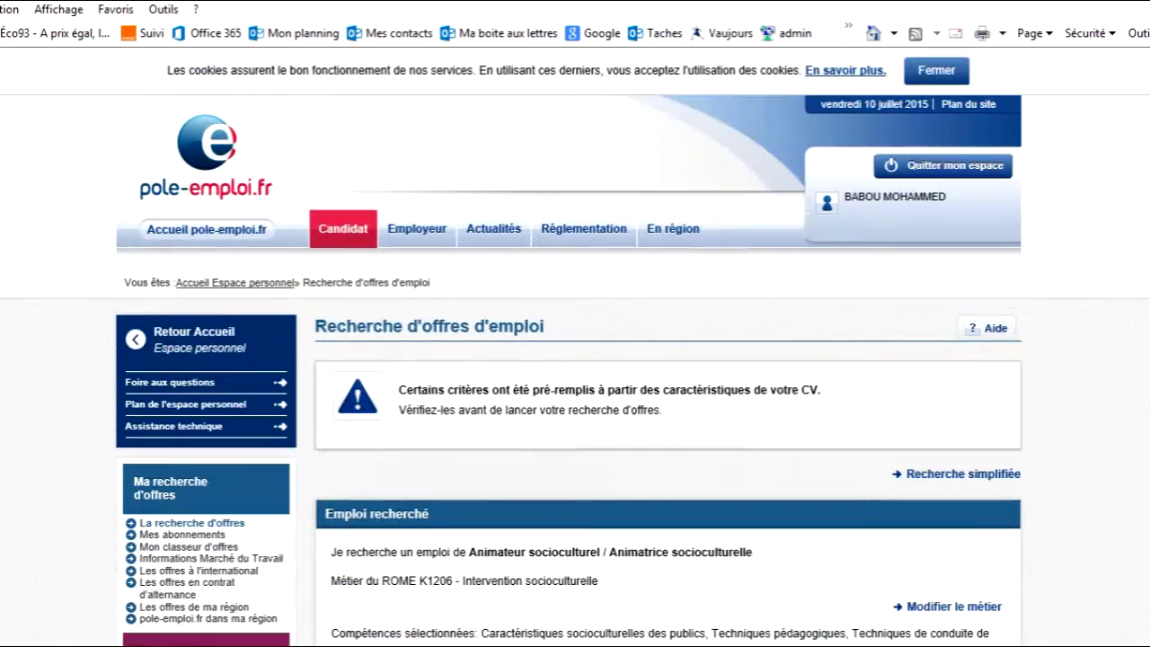
{"action": "scroll", "coordinate": [574, 360], "scroll_direction": "down", "scroll_amount": 5}
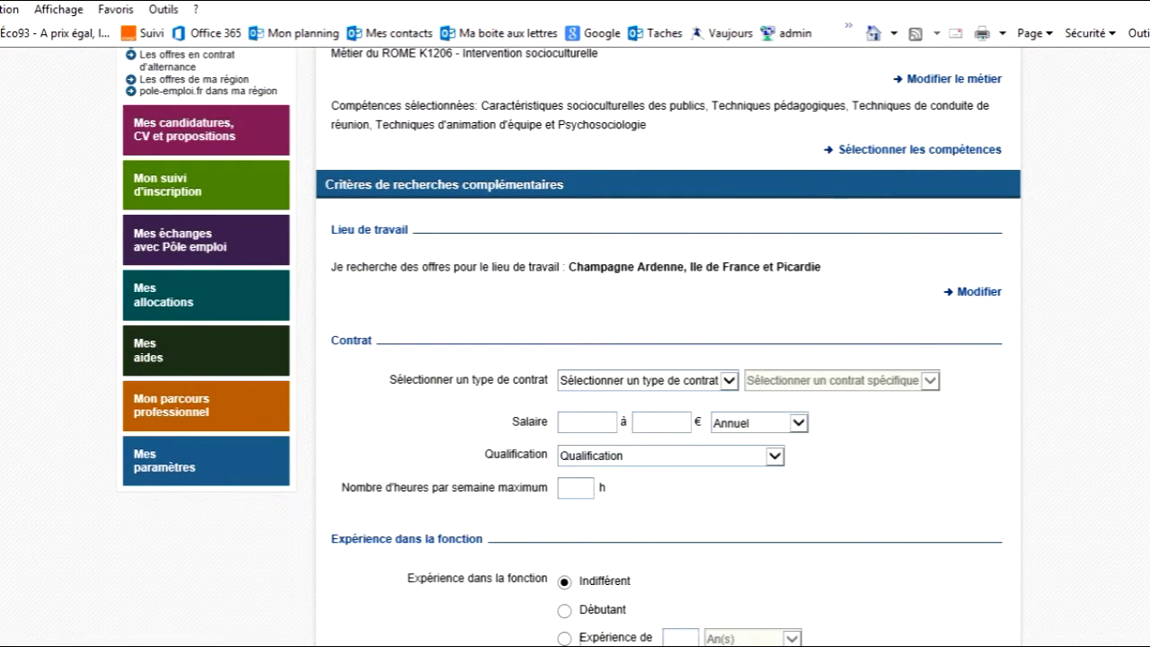
{"action": "scroll", "coordinate": [665, 404], "scroll_direction": "down", "scroll_amount": 3}
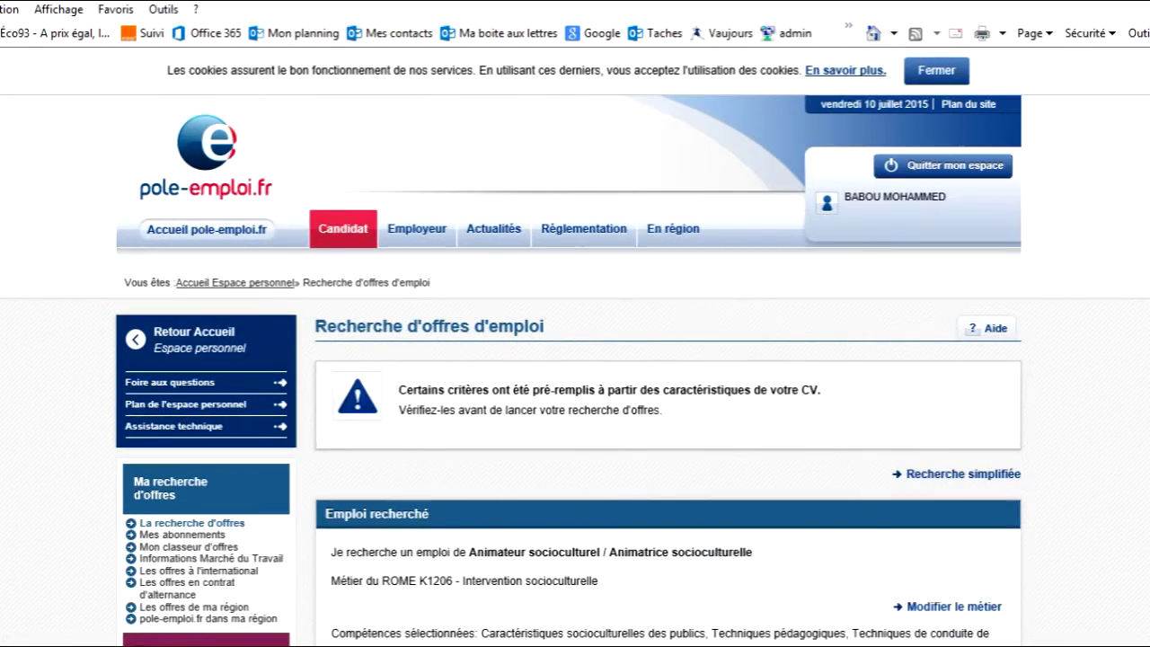
{"action": "scroll", "coordinate": [574, 359], "scroll_direction": "down", "scroll_amount": 1}
{"action": "scroll", "coordinate": [575, 359], "scroll_direction": "down", "scroll_amount": 4}
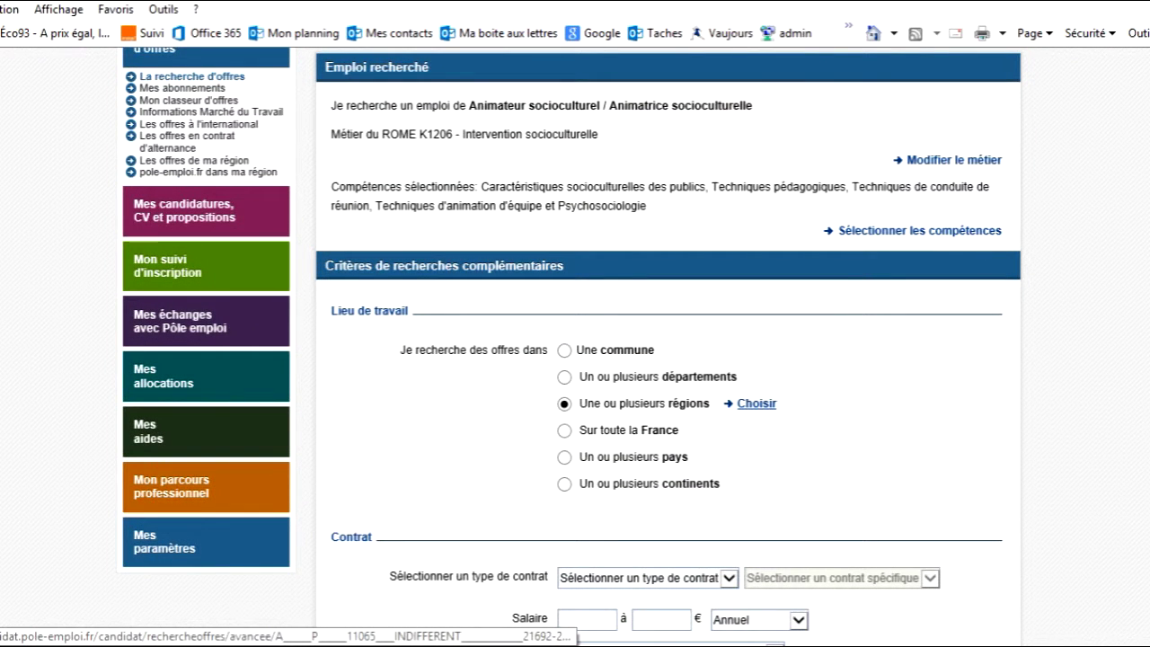
{"action": "left_click", "coordinate": [756, 403]}
{"action": "scroll", "coordinate": [756, 403], "scroll_direction": "down", "scroll_amount": 4}
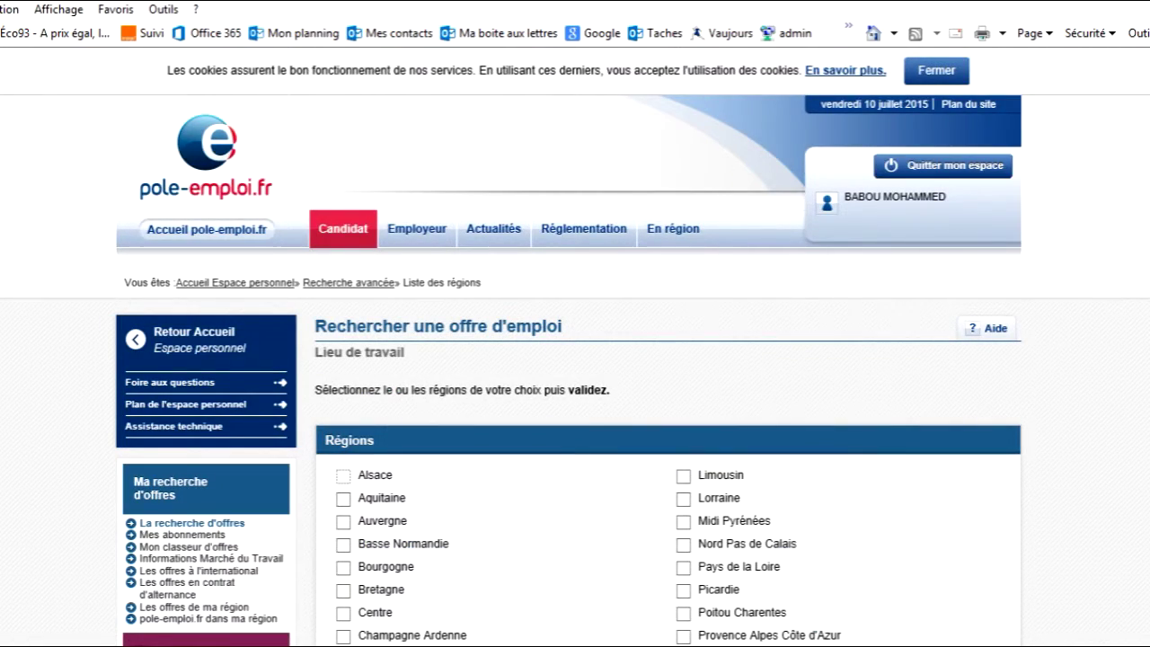
{"action": "scroll", "coordinate": [575, 359], "scroll_direction": "down", "scroll_amount": 1}
{"action": "scroll", "coordinate": [575, 359], "scroll_direction": "down", "scroll_amount": 3}
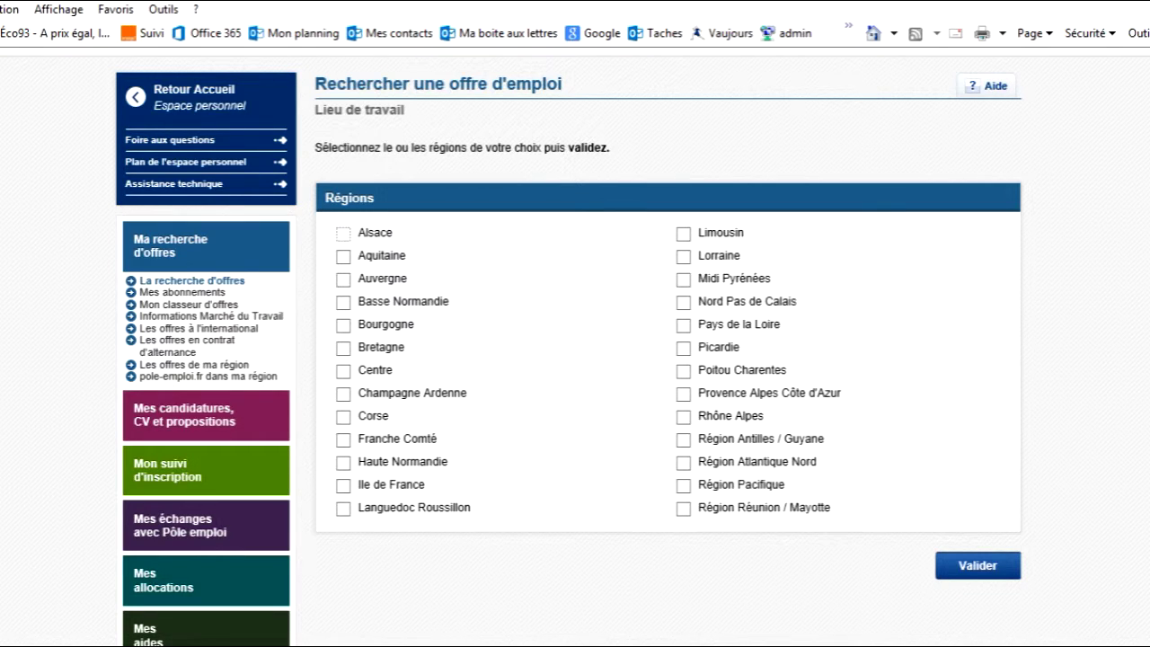
{"action": "left_click", "coordinate": [343, 485]}
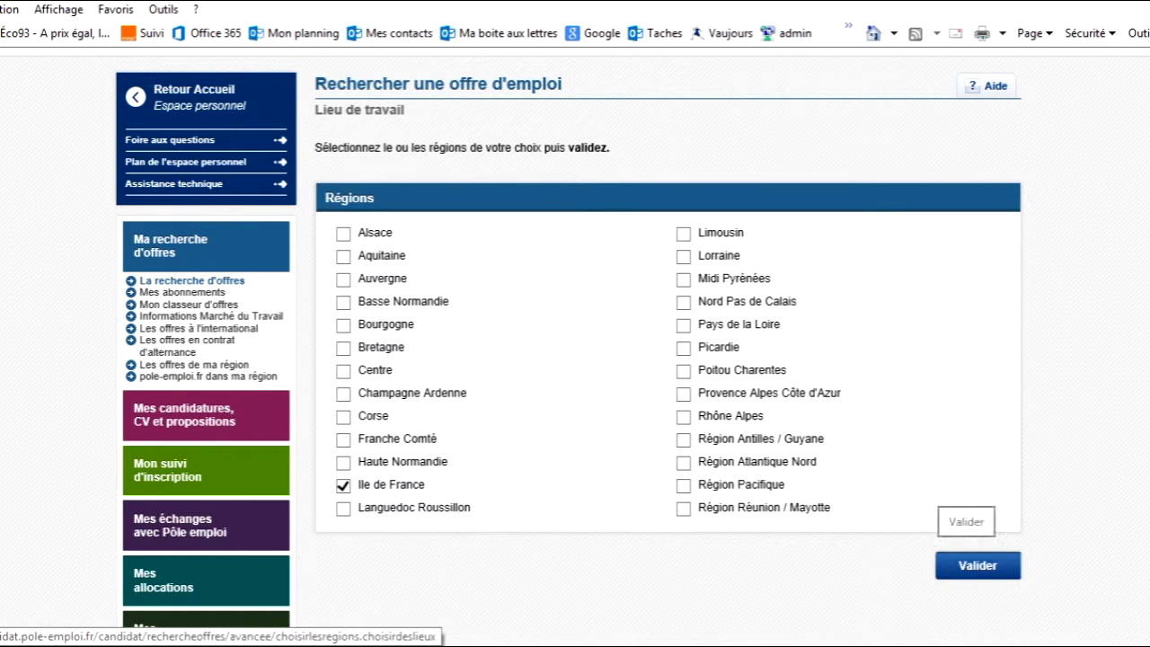
{"action": "left_click", "coordinate": [977, 565]}
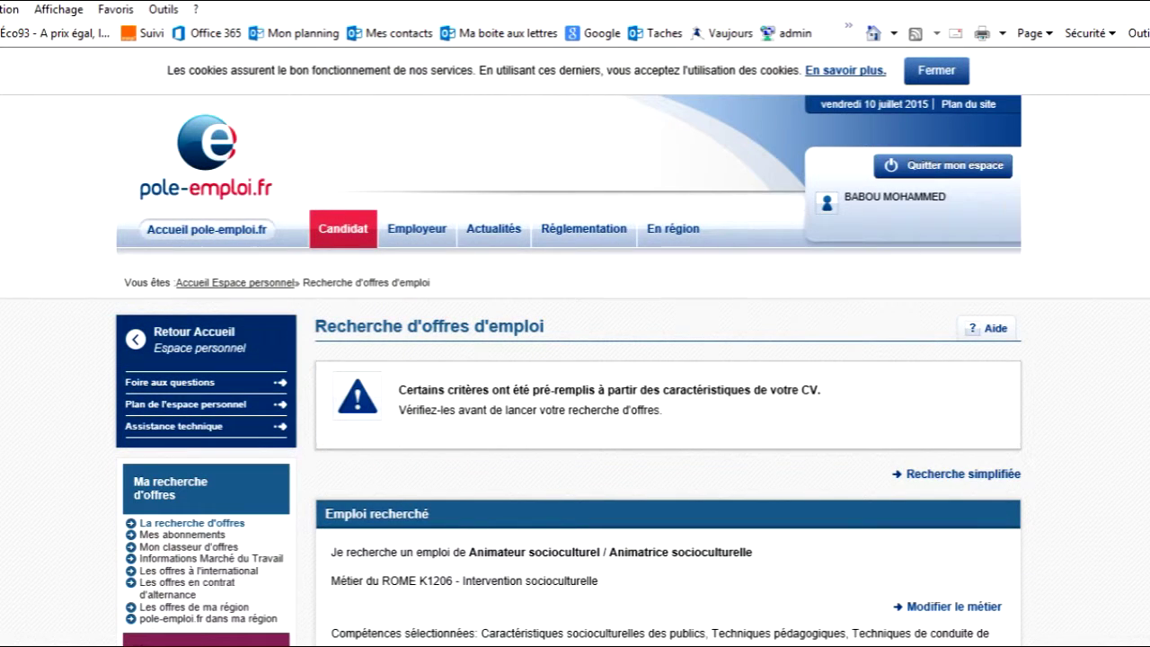
Review the remaining criteria and relaunch the job-offer search for the Ile de France region
{"action": "scroll", "coordinate": [575, 359], "scroll_direction": "down", "scroll_amount": 4}
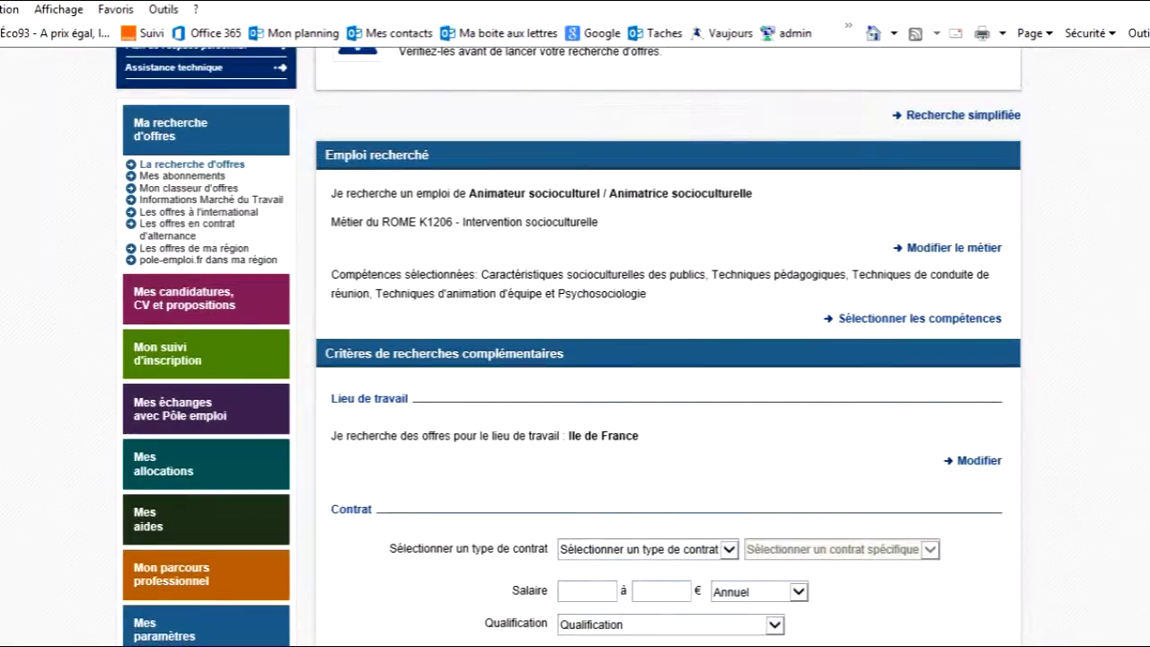
{"action": "scroll", "coordinate": [574, 359], "scroll_direction": "down", "scroll_amount": 2}
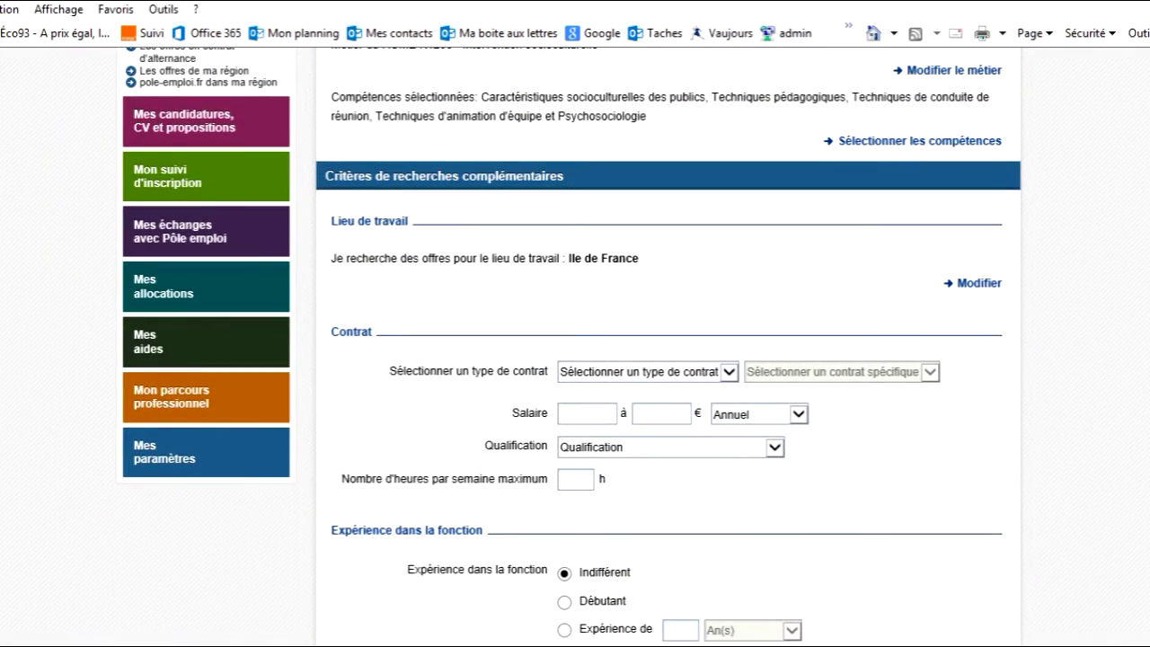
{"action": "scroll", "coordinate": [575, 359], "scroll_direction": "down", "scroll_amount": 2}
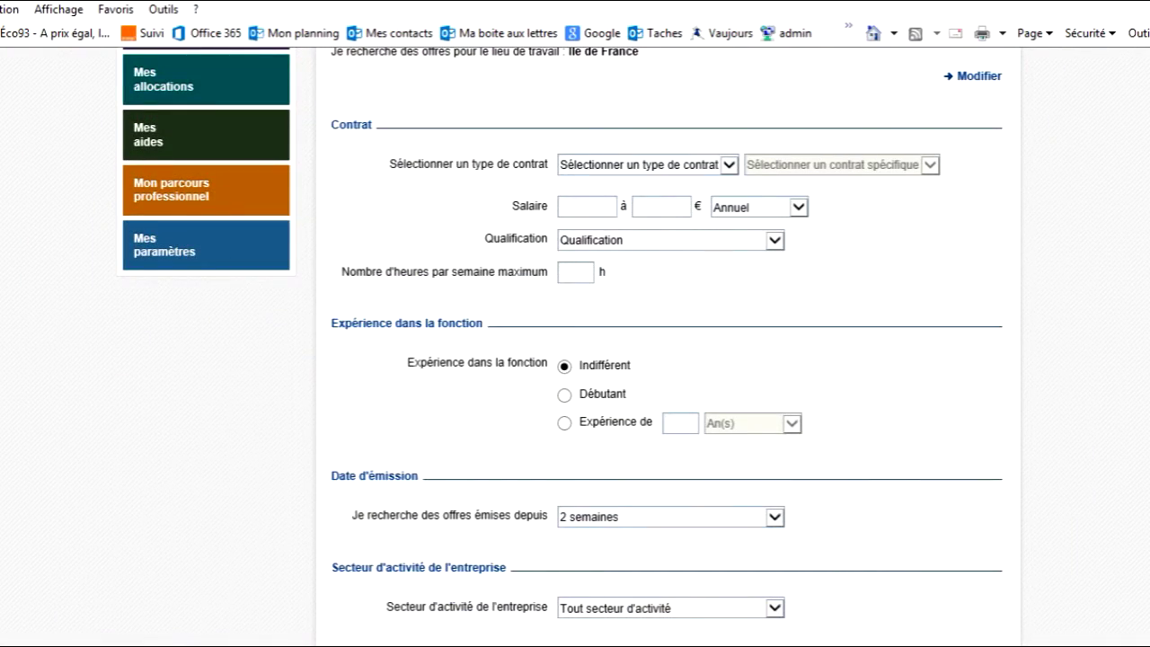
{"action": "scroll", "coordinate": [575, 360], "scroll_direction": "down", "scroll_amount": 4}
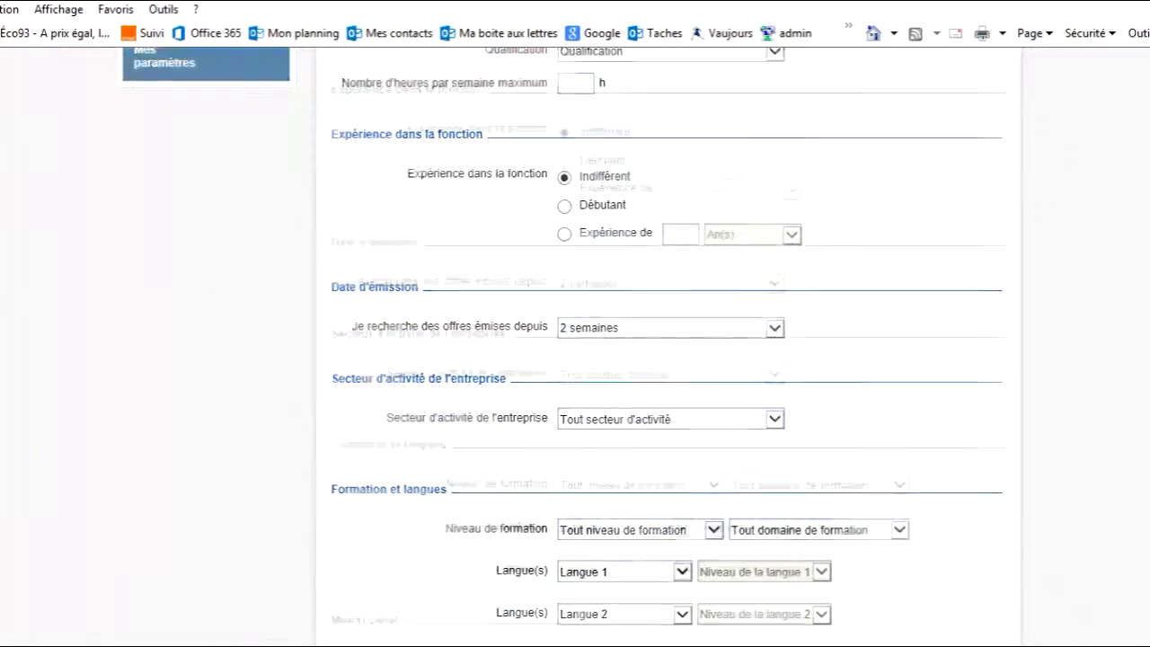
{"action": "scroll", "coordinate": [575, 359], "scroll_direction": "down", "scroll_amount": 3}
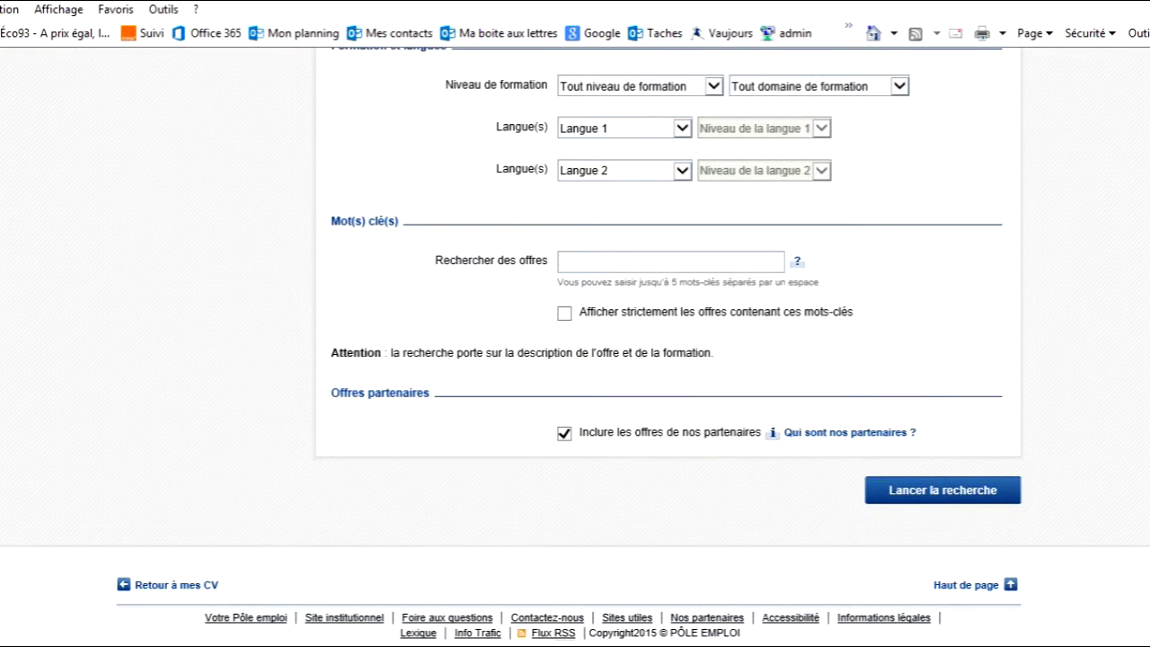
{"action": "left_click", "coordinate": [942, 490]}
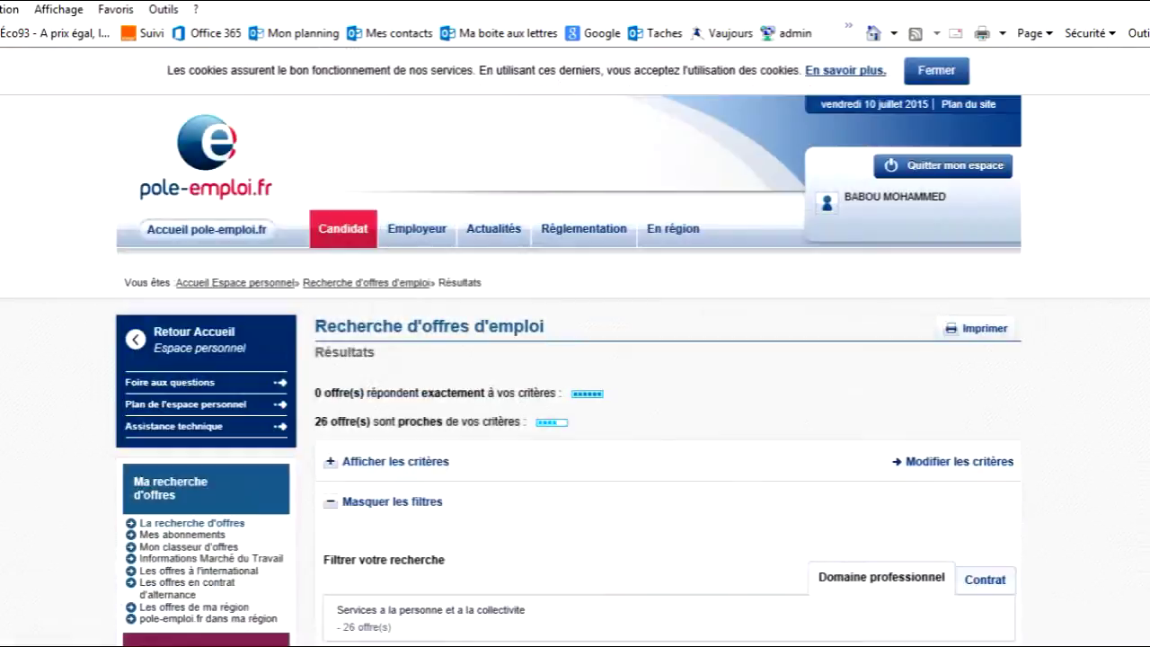